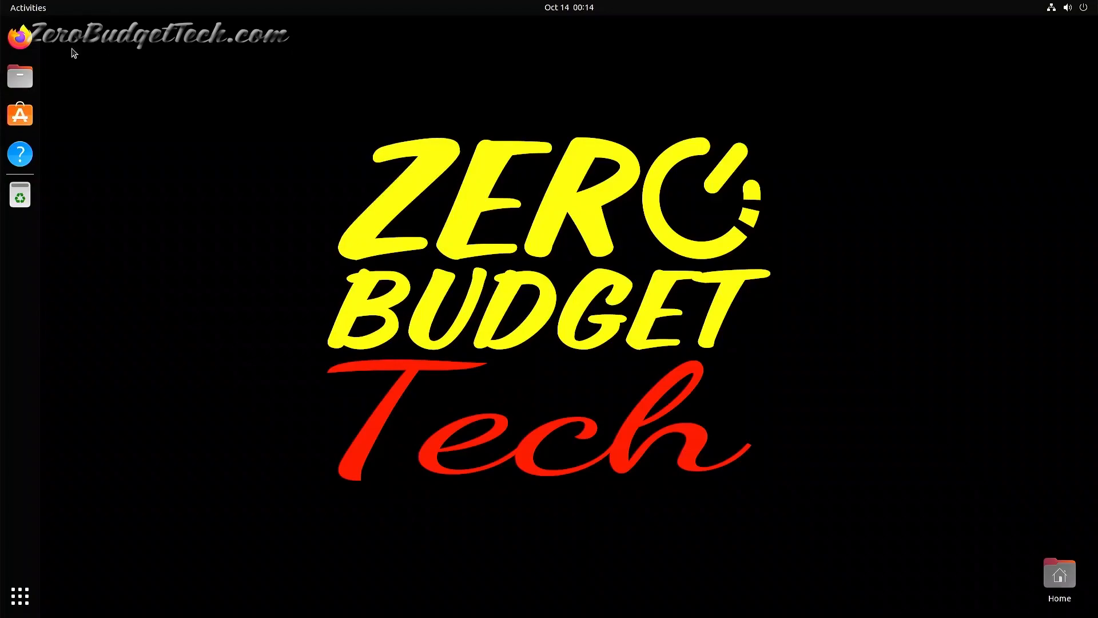
# Open the website ventoy.net in a new Firefox tab.
pyautogui.click(20, 37)
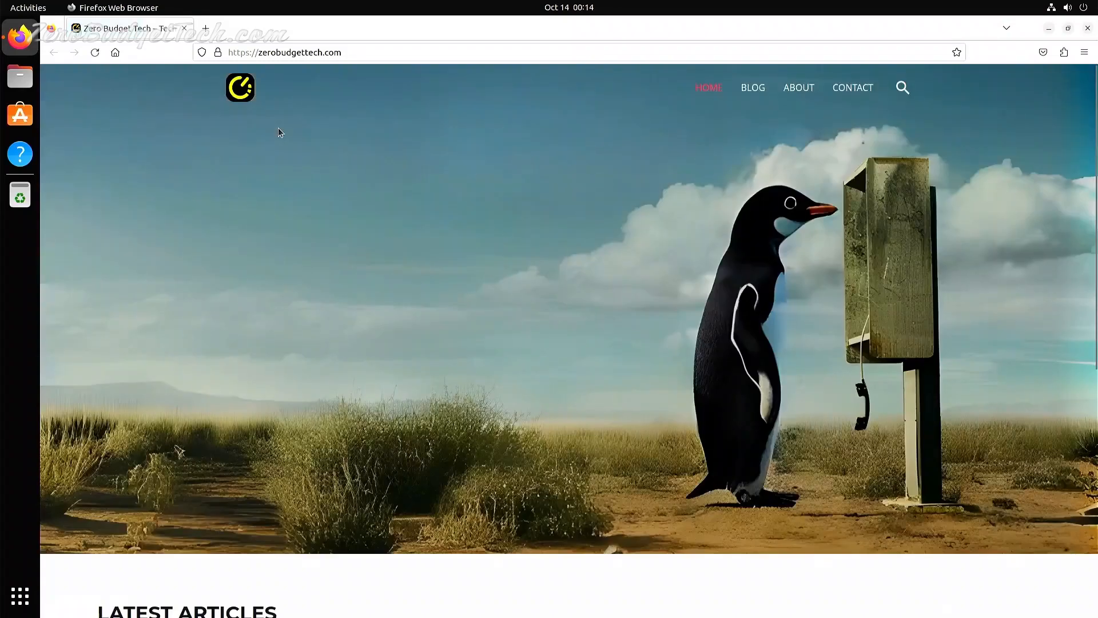
pyautogui.click(208, 32)
pyautogui.click(257, 53)
pyautogui.write('ventoy.net/')
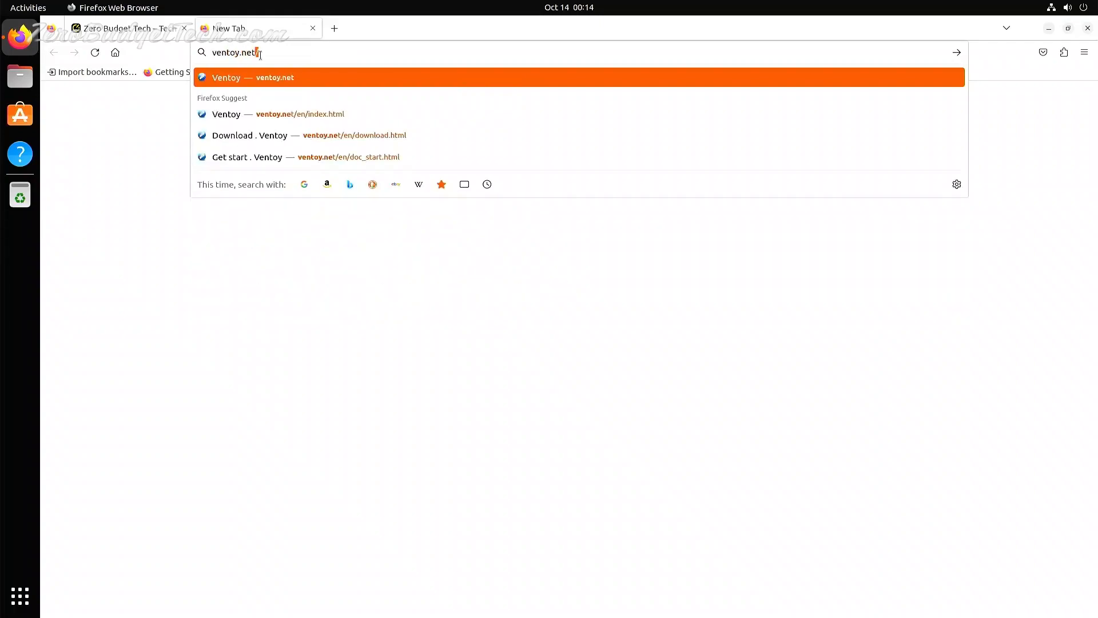
pyautogui.press('Return')
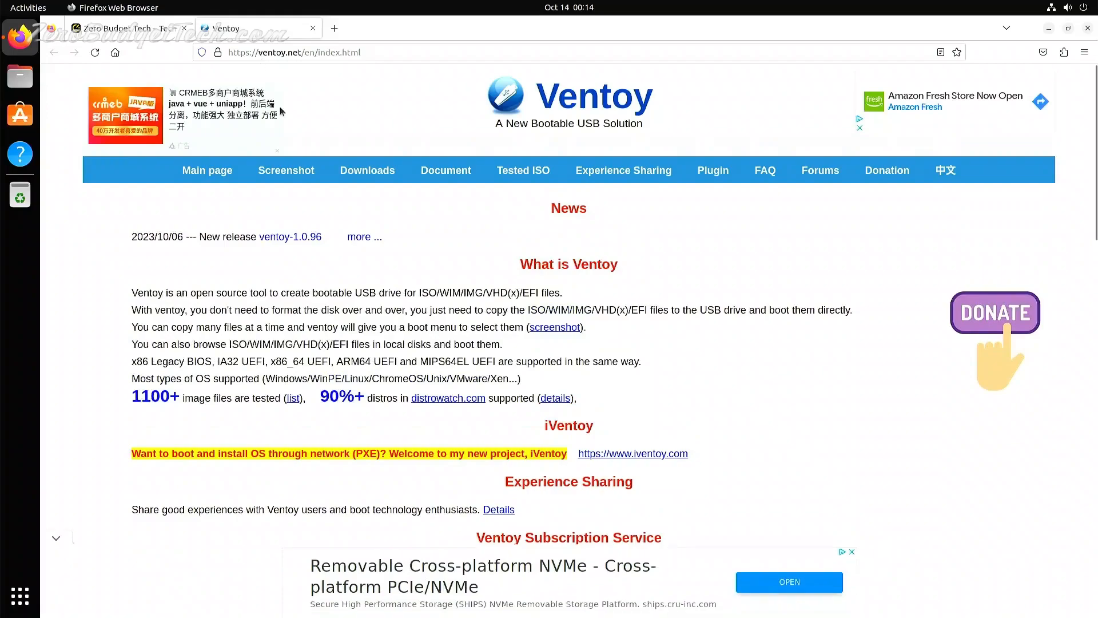
# Download ventoy-1.0.96-linux.tar.gz through the Ventoy downloads page and SourceForge, and close the browser.
pyautogui.click(367, 172)
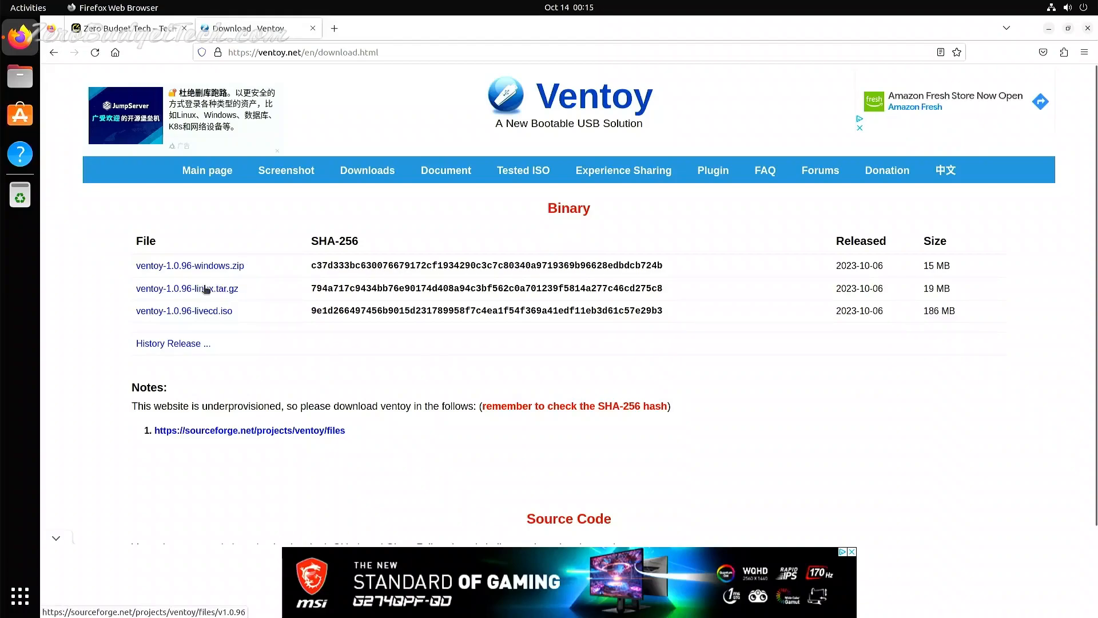
pyautogui.click(206, 290)
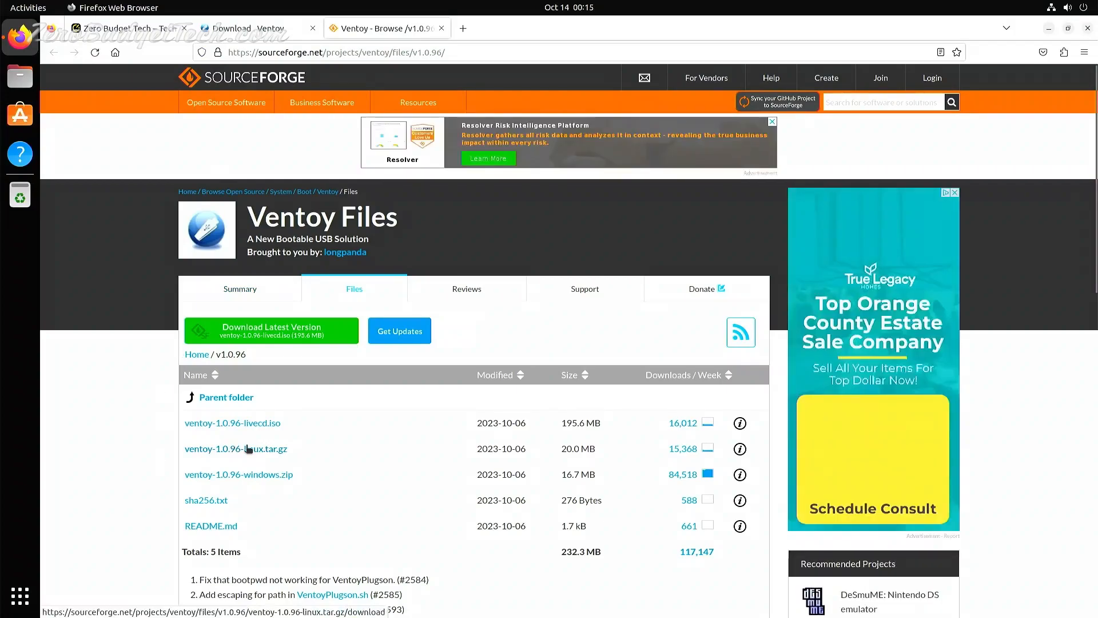
pyautogui.click(248, 448)
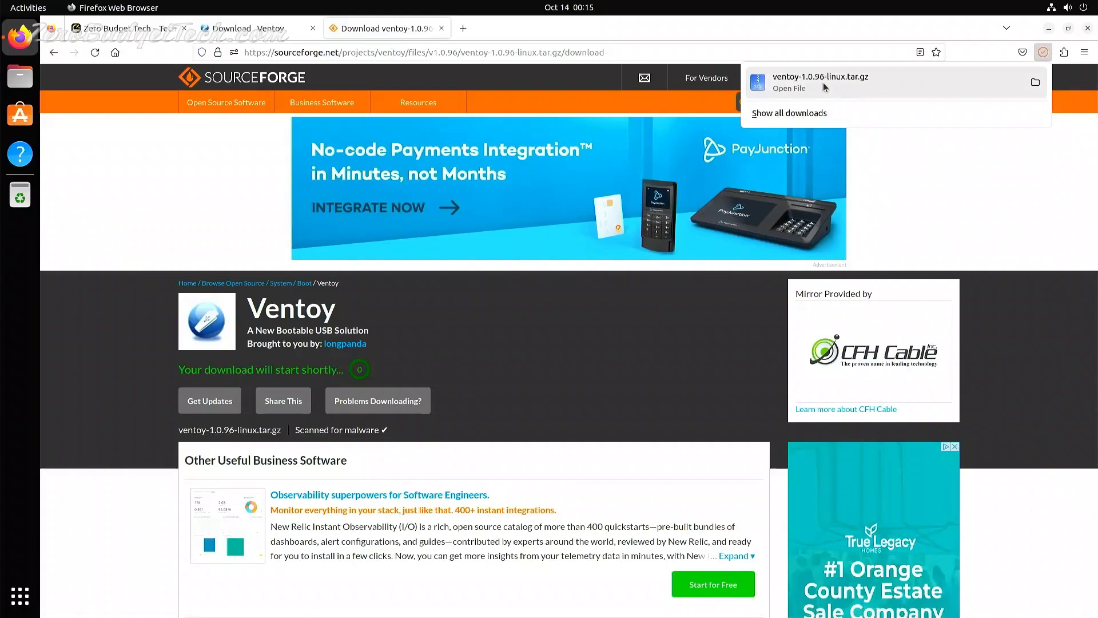
pyautogui.click(1088, 28)
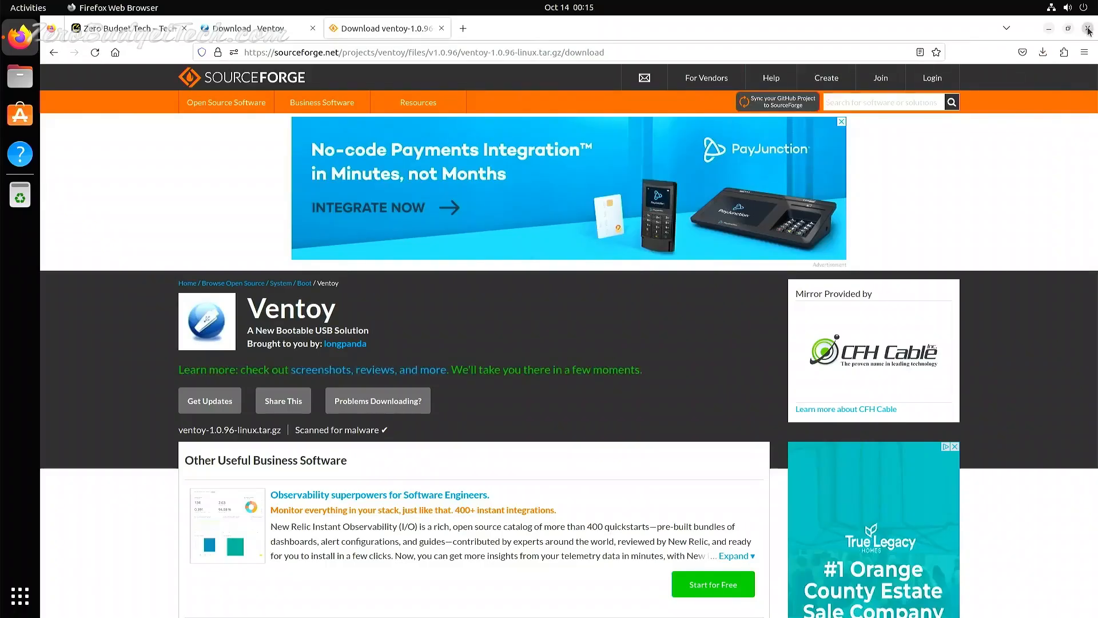
pyautogui.click(1087, 28)
# Extract ventoy-1.0.96-linux.tar.gz in place within the Downloads folder using the Files app.
pyautogui.click(25, 79)
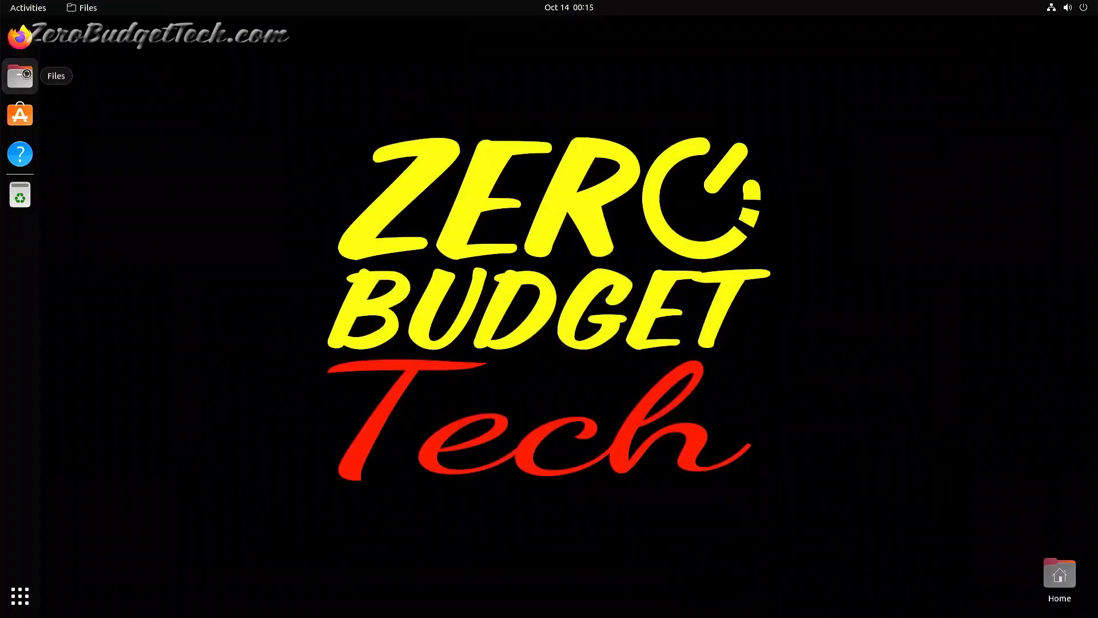
pyautogui.moveTo(393, 28); pyautogui.dragTo(642, 134)
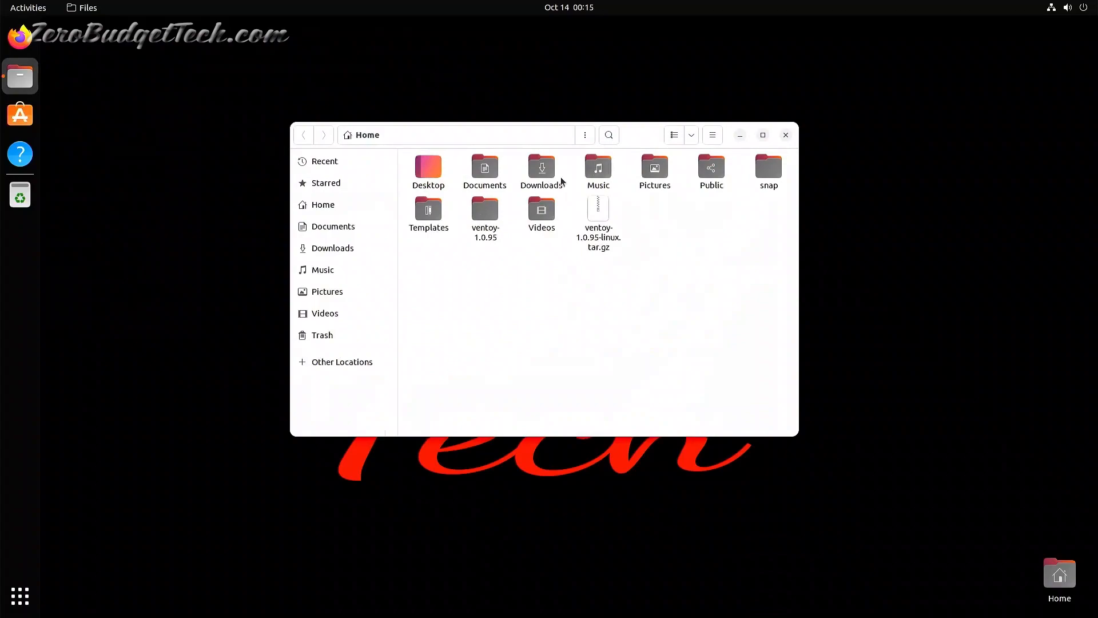
pyautogui.doubleClick(537, 169)
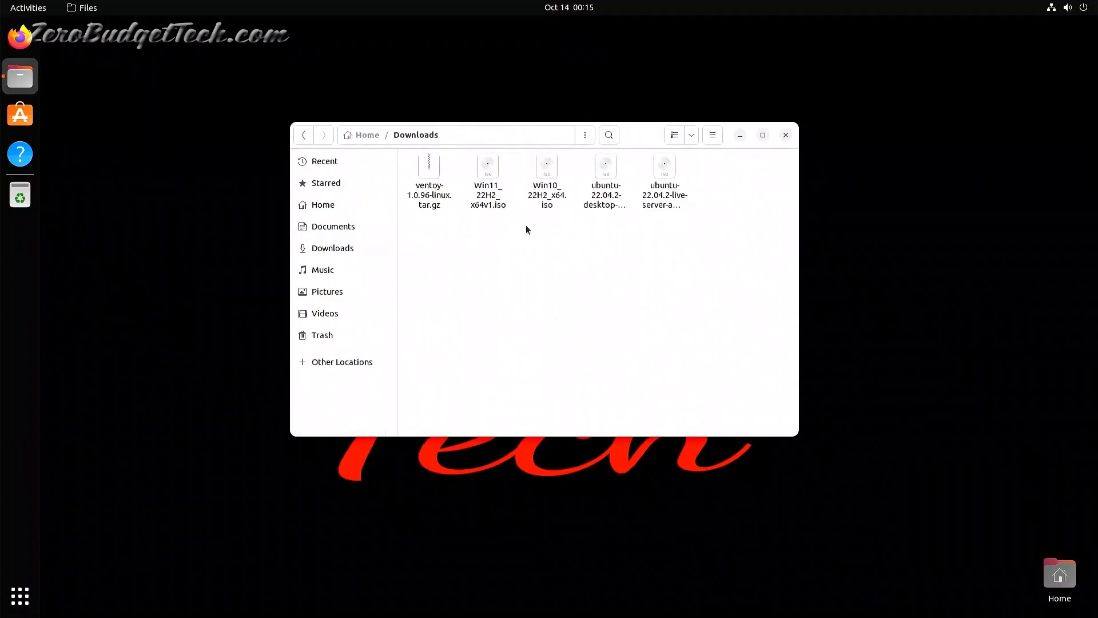
pyautogui.click(427, 171)
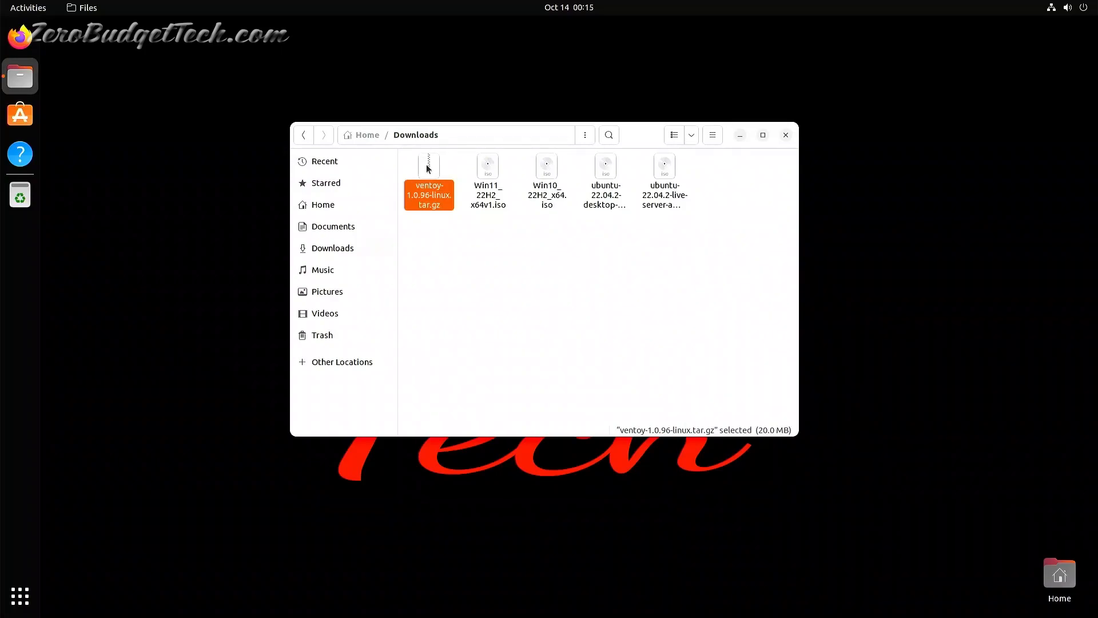
pyautogui.rightClick(427, 168)
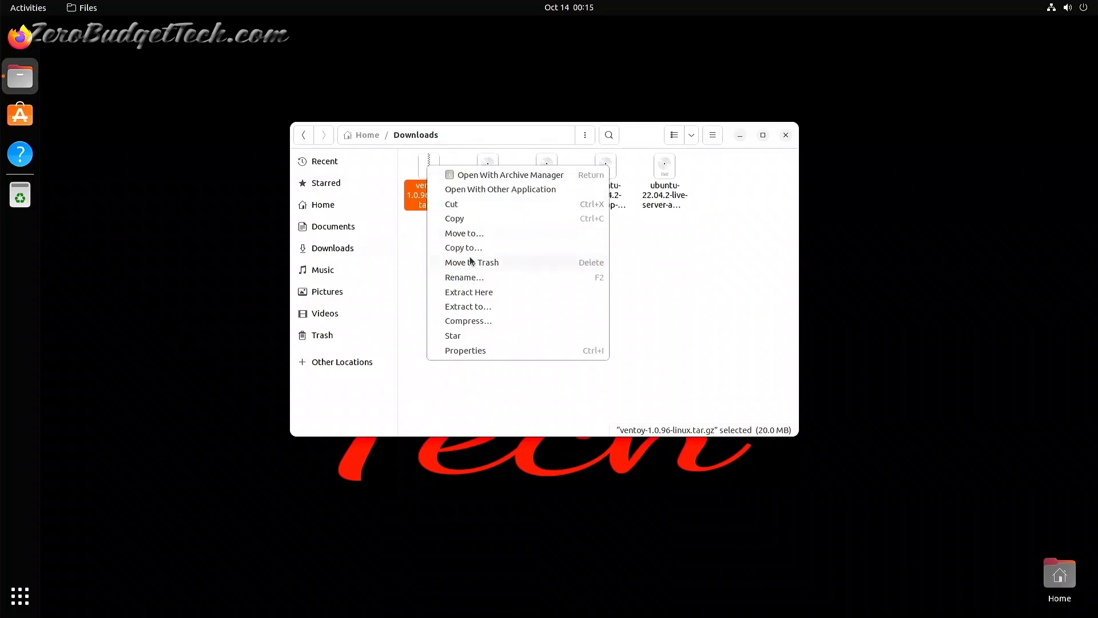
pyautogui.click(473, 292)
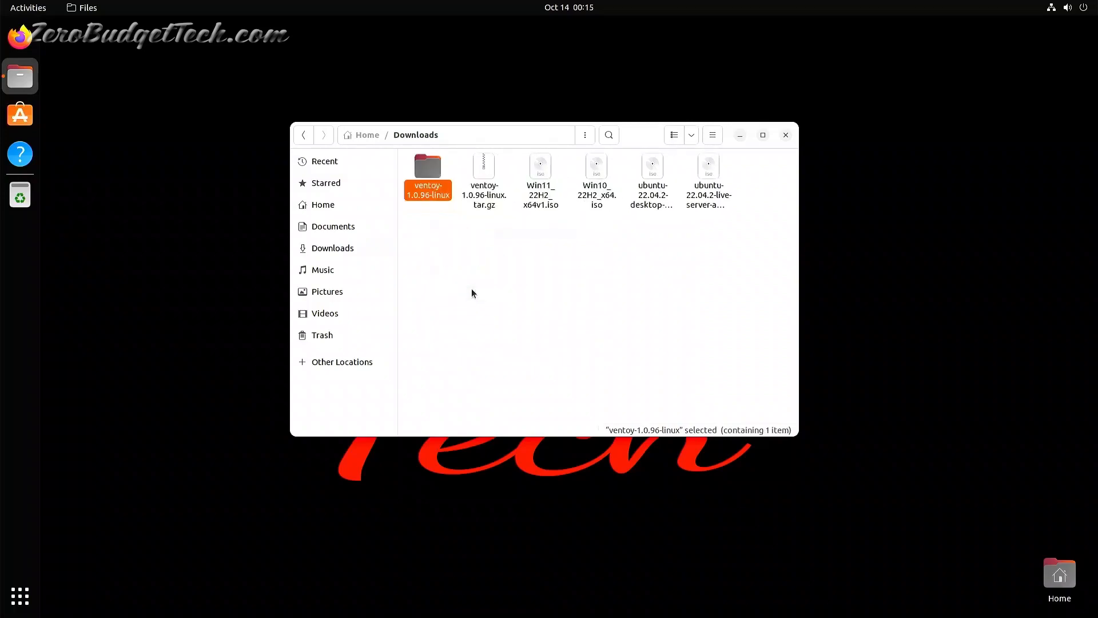
pyautogui.click(471, 244)
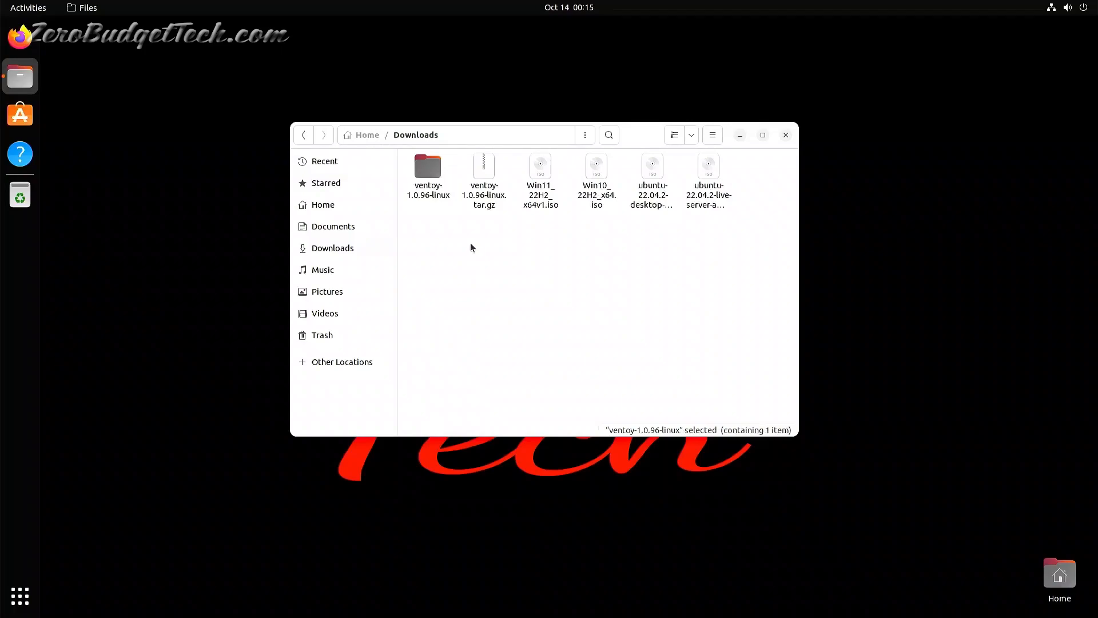
# Launch VentoyGUI.x86_64 from the extracted ventoy-1.0.96 folder and authenticate with the account password.
pyautogui.doubleClick(434, 169)
pyautogui.doubleClick(441, 170)
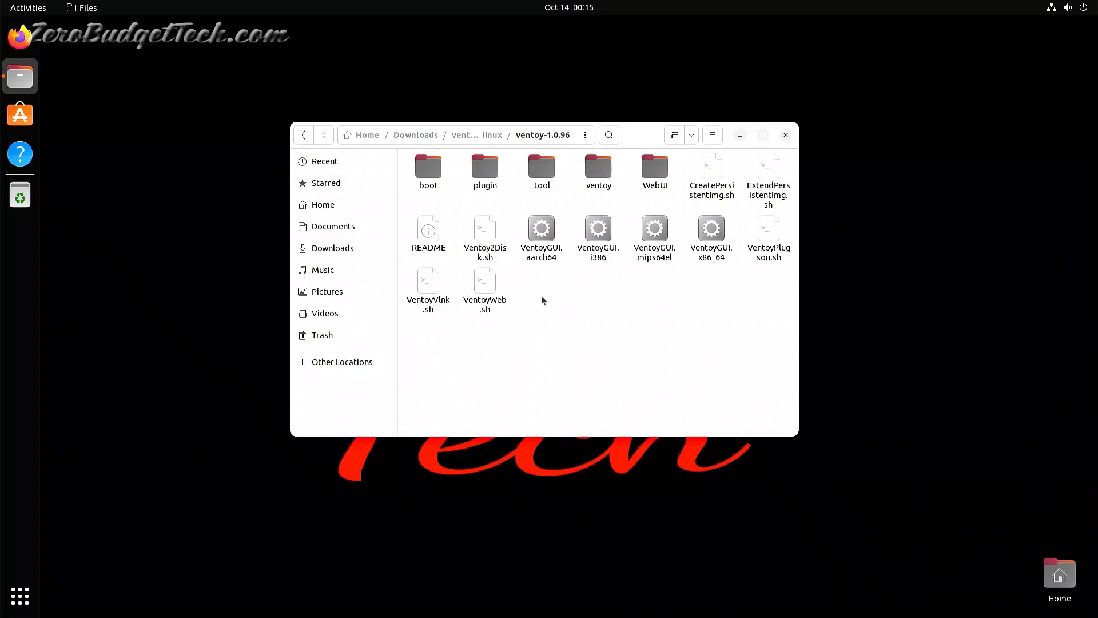
pyautogui.click(546, 230)
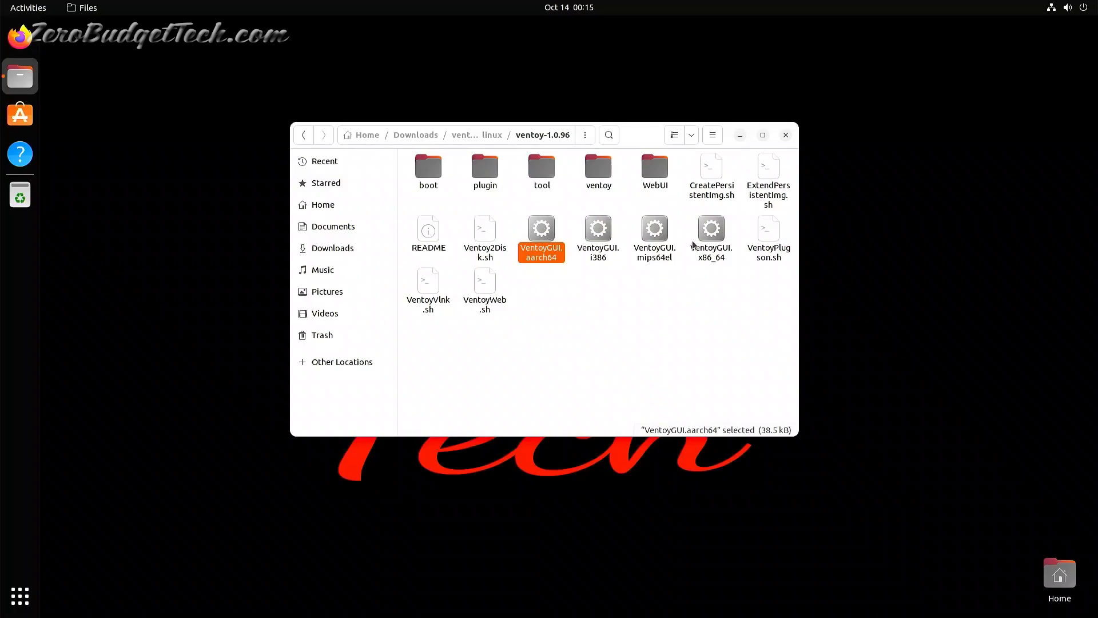
pyautogui.click(711, 230)
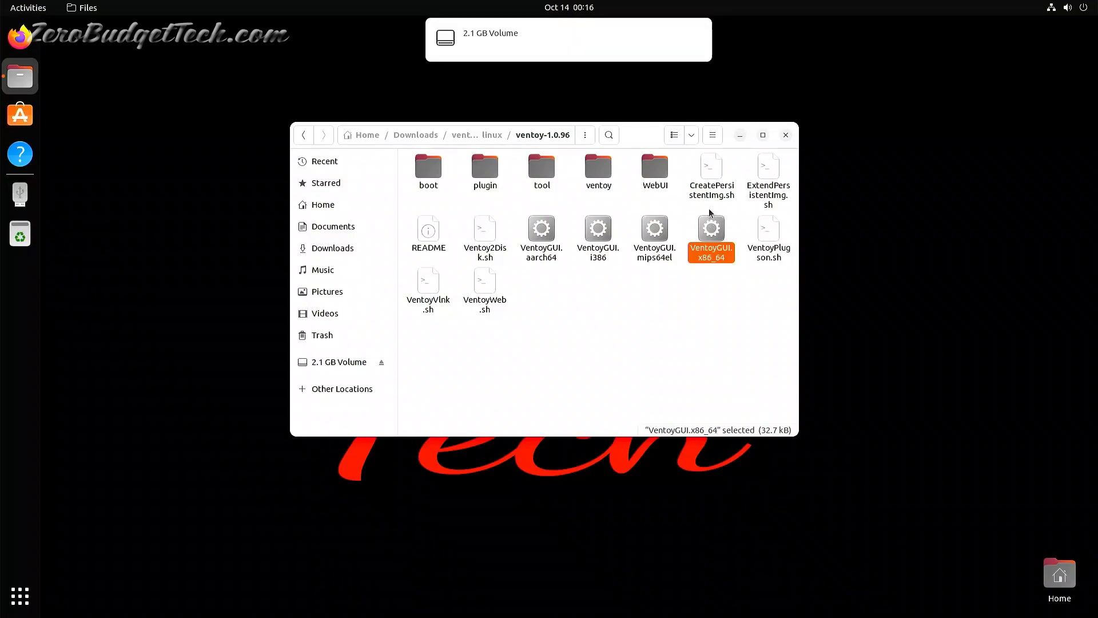
pyautogui.moveTo(561, 56)
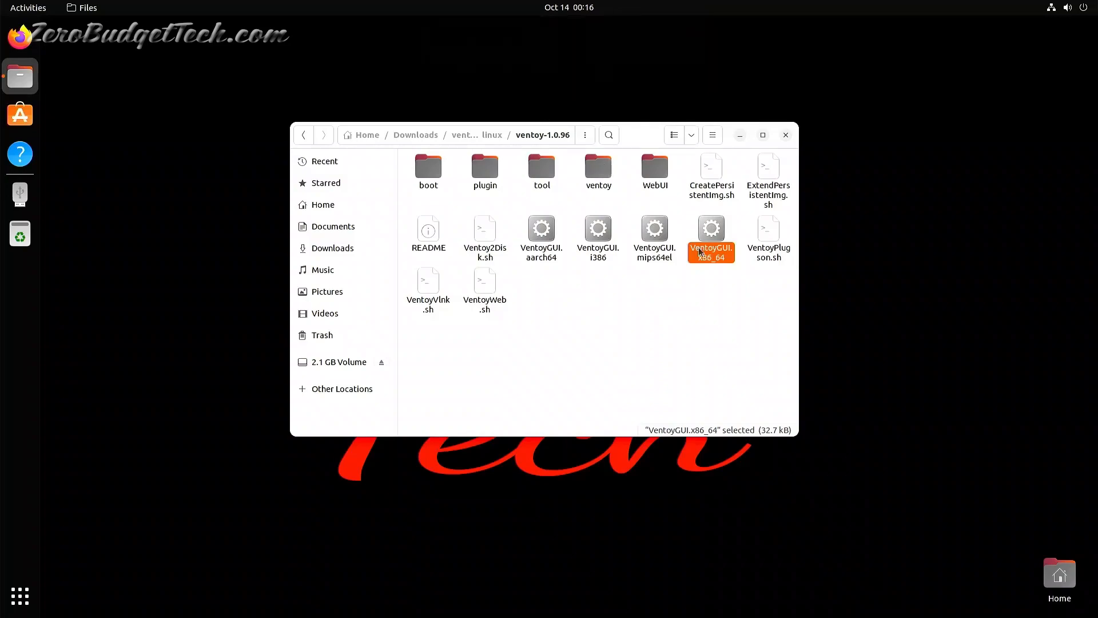
pyautogui.doubleClick(710, 236)
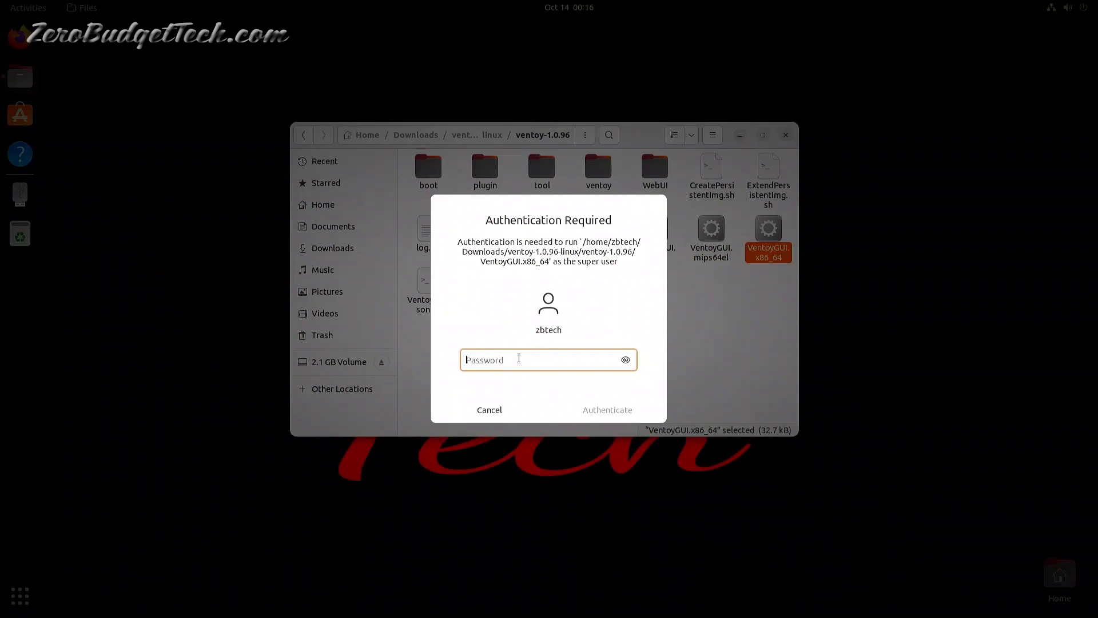
pyautogui.write('*******')
pyautogui.press('Return')
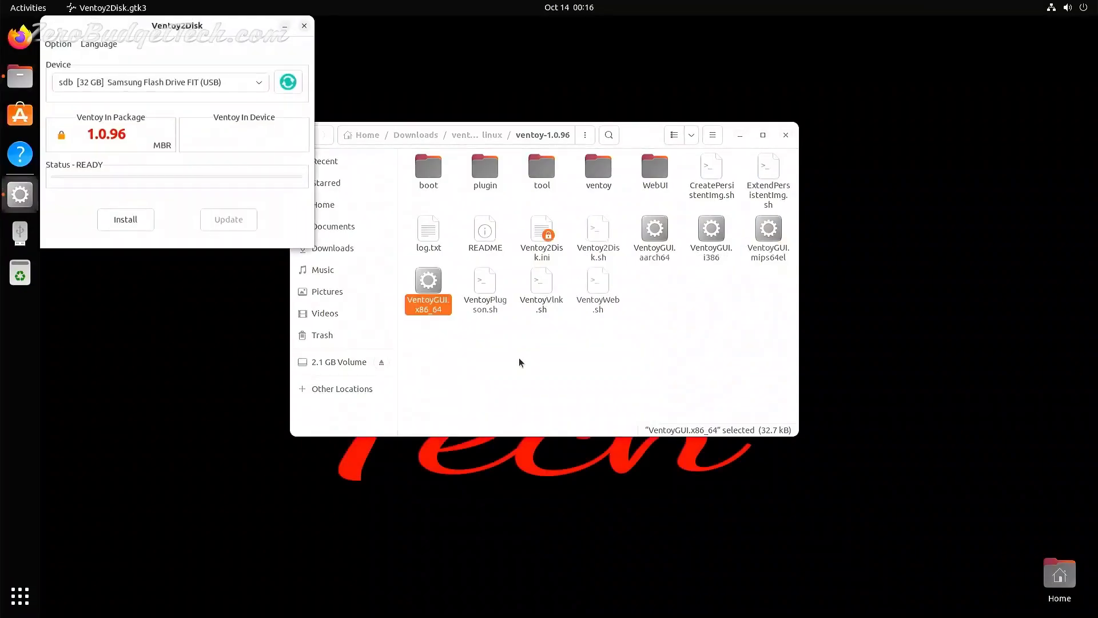
# Close the file manager window and choose the 32 GB Samsung Flash Drive FIT (sdb) as the Ventoy2Disk device.
pyautogui.click(786, 135)
pyautogui.moveTo(213, 25); pyautogui.dragTo(581, 194)
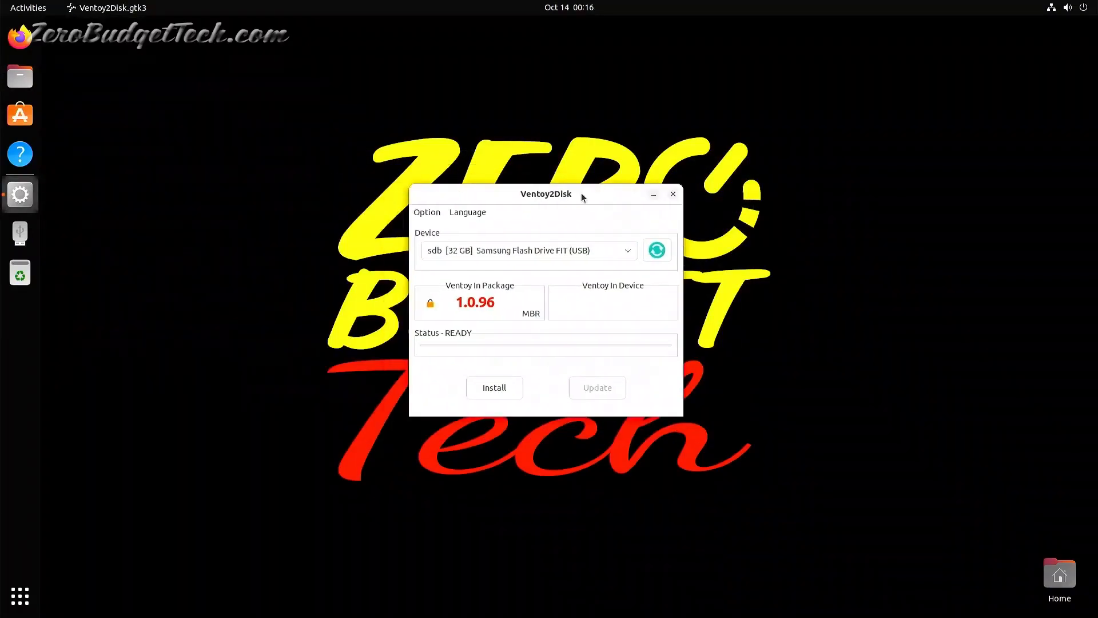
pyautogui.click(624, 248)
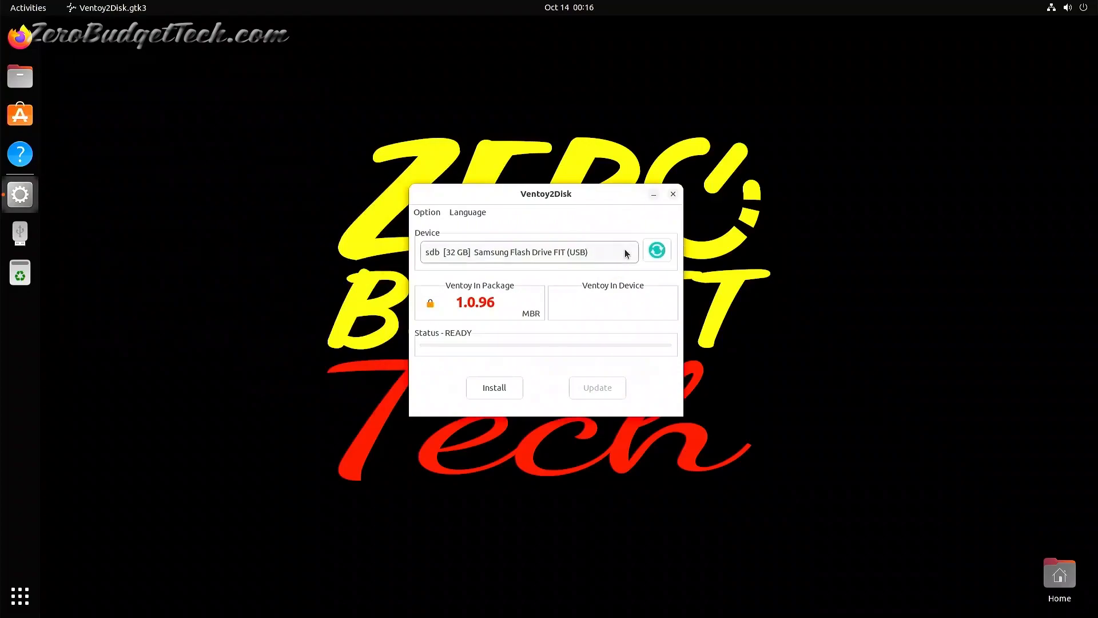
pyautogui.click(505, 256)
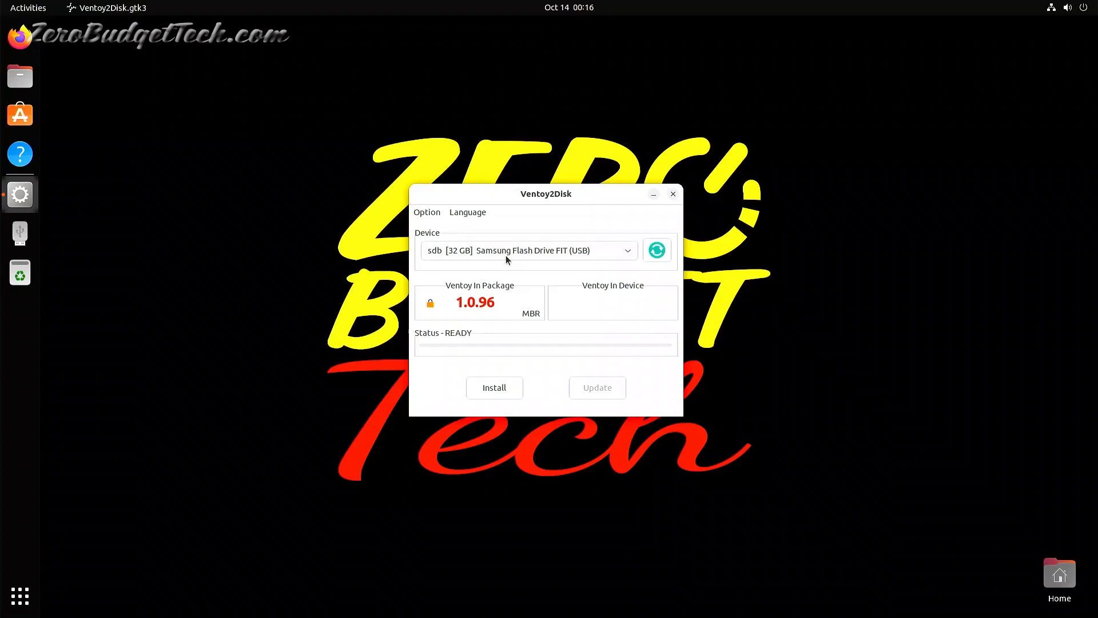
pyautogui.click(623, 248)
pyautogui.click(628, 249)
# Install Ventoy on the chosen flash drive, accepting both format confirmations, and close Ventoy2Disk.
pyautogui.click(499, 390)
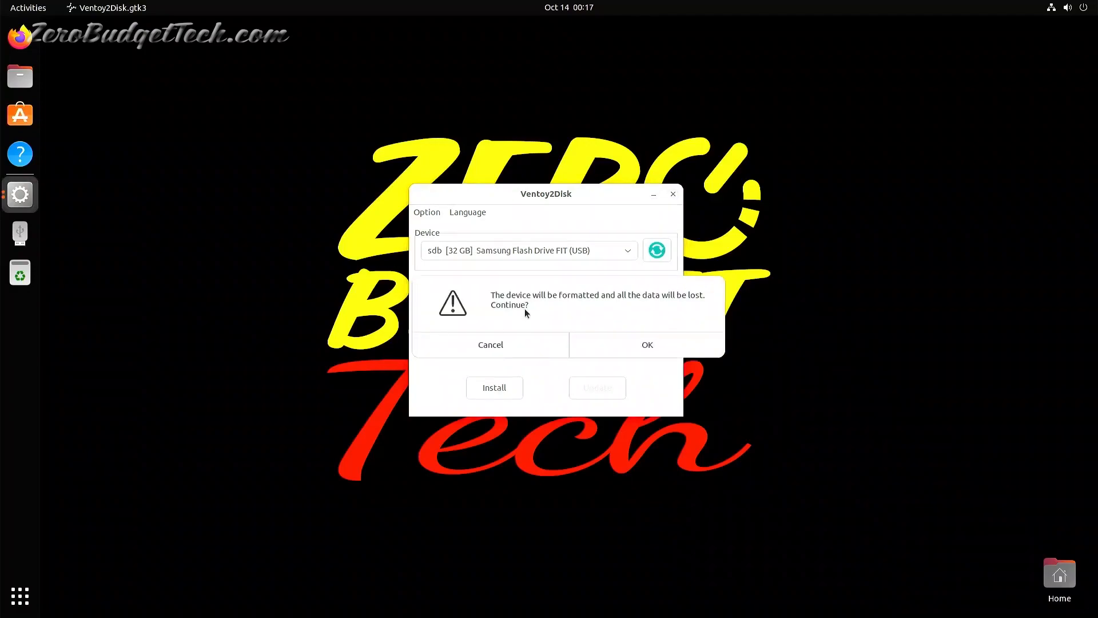
pyautogui.click(641, 345)
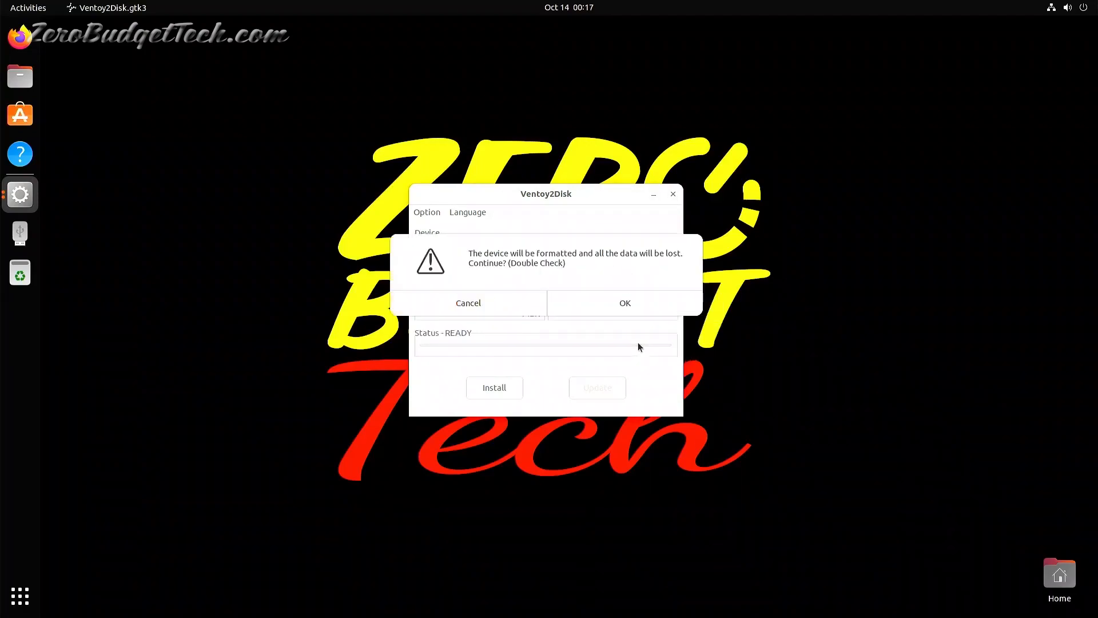
pyautogui.click(614, 308)
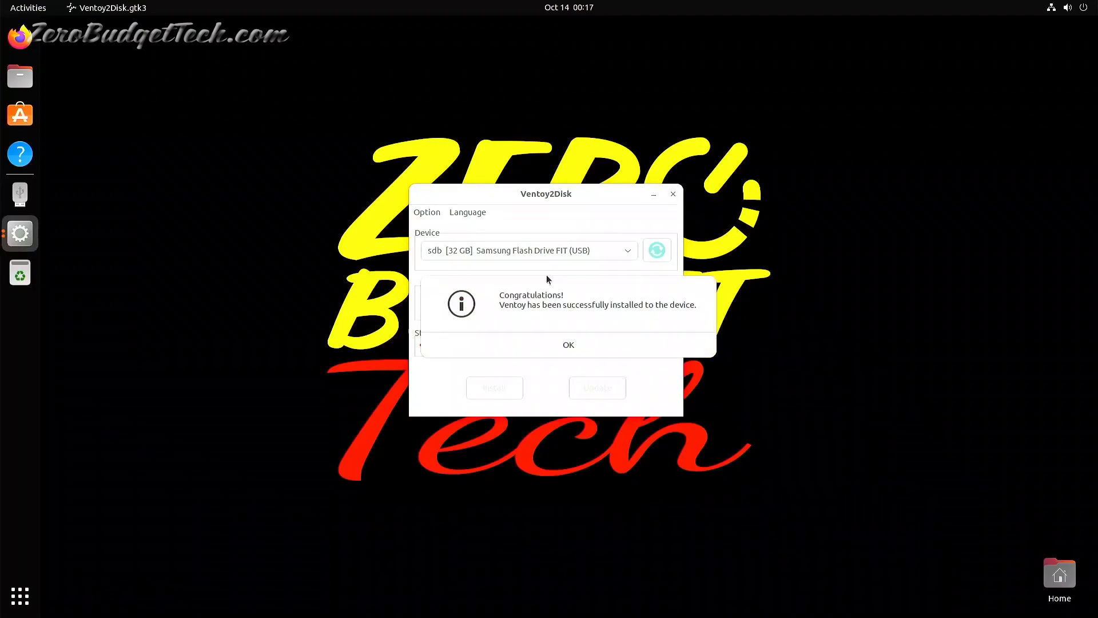
pyautogui.click(565, 344)
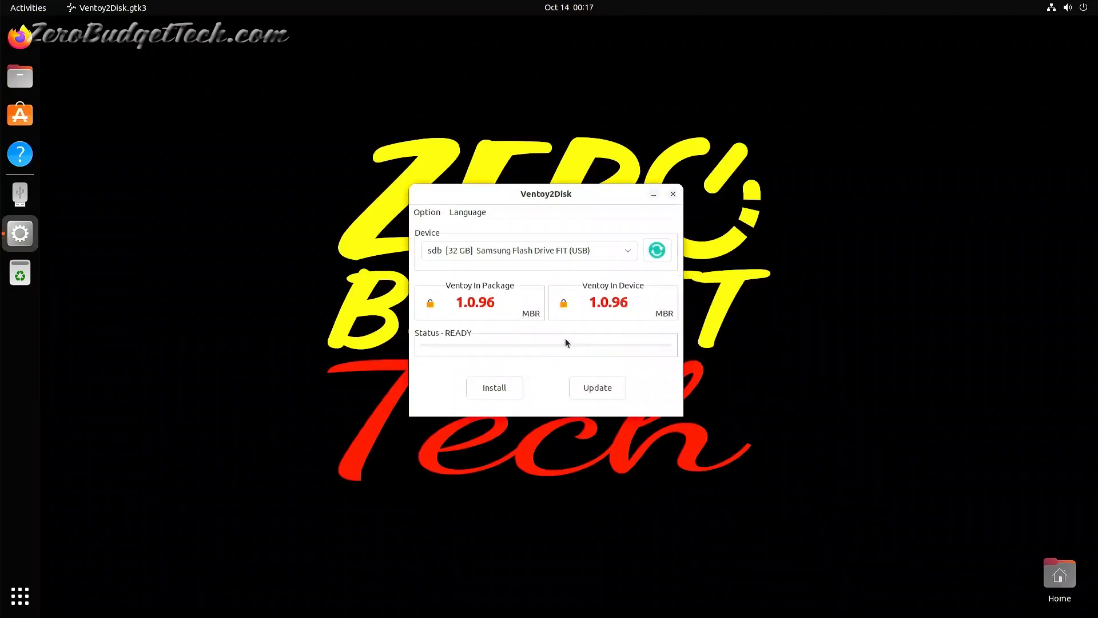
pyautogui.click(672, 194)
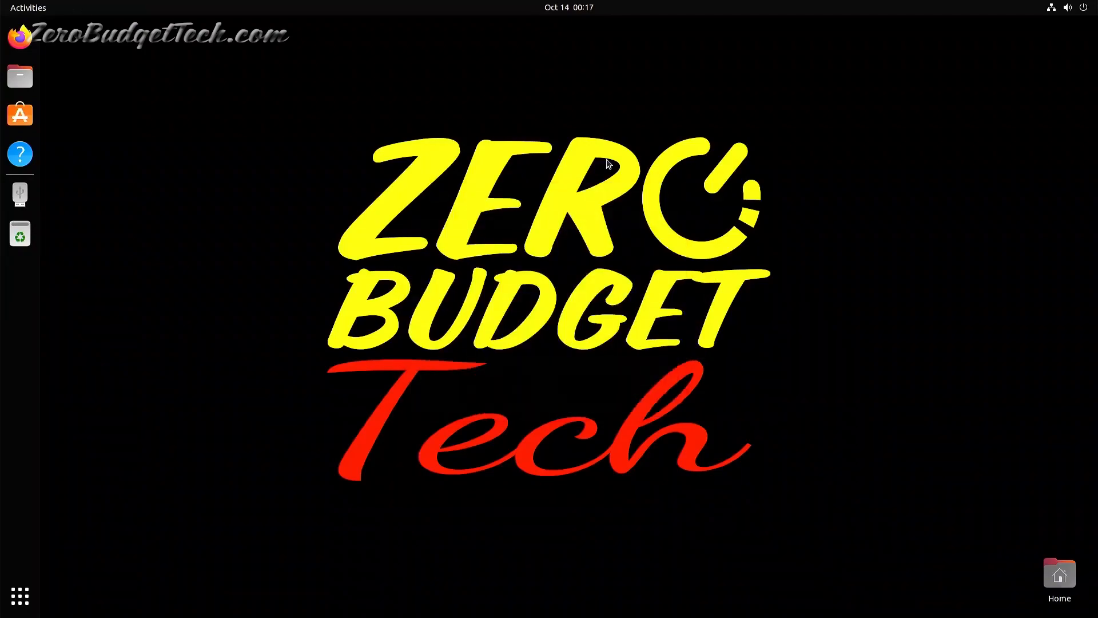
# Copy ubuntu-22.04.2-desktop-amd64.iso and ubuntu-22.04.2-live-server-amd64.iso from Downloads to the Ventoy USB drive.
pyautogui.click(19, 193)
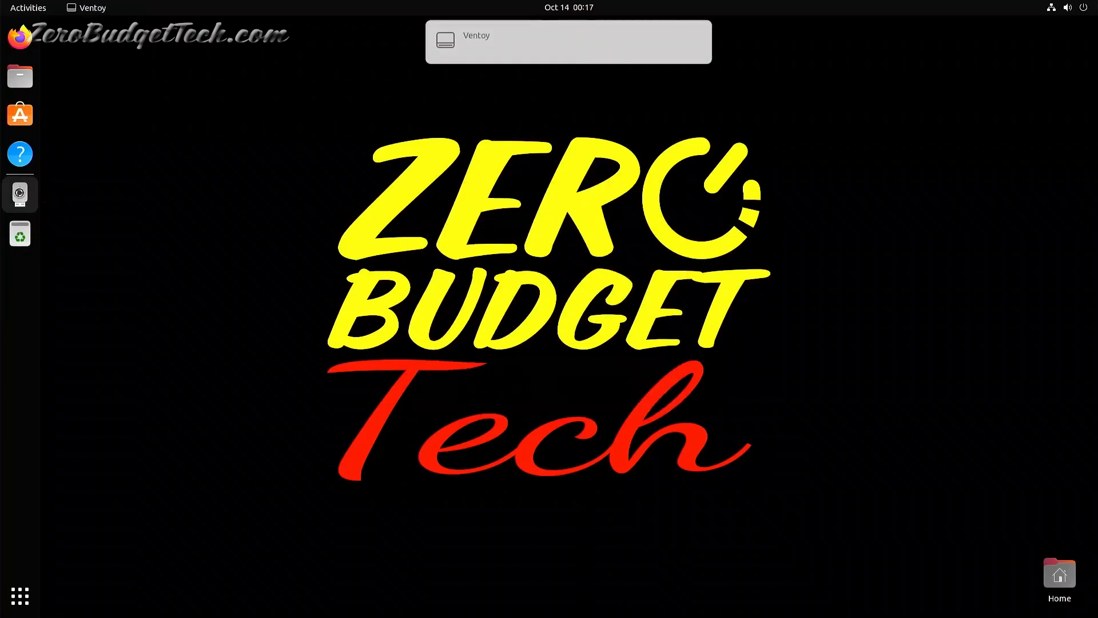
pyautogui.moveTo(383, 31); pyautogui.dragTo(632, 163)
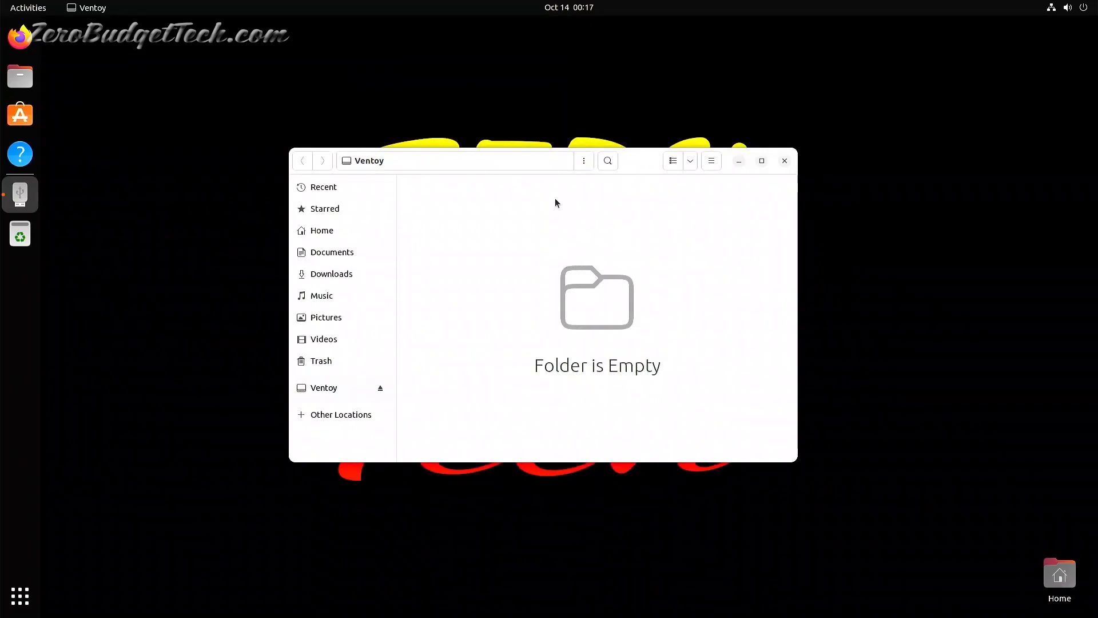
pyautogui.click(360, 274)
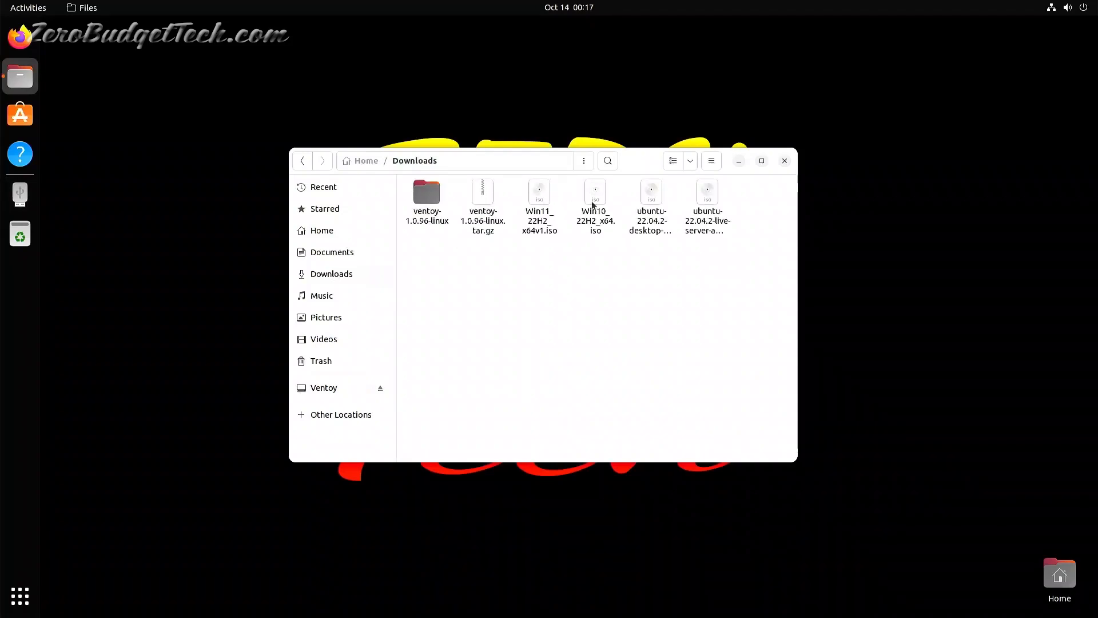
pyautogui.click(649, 197)
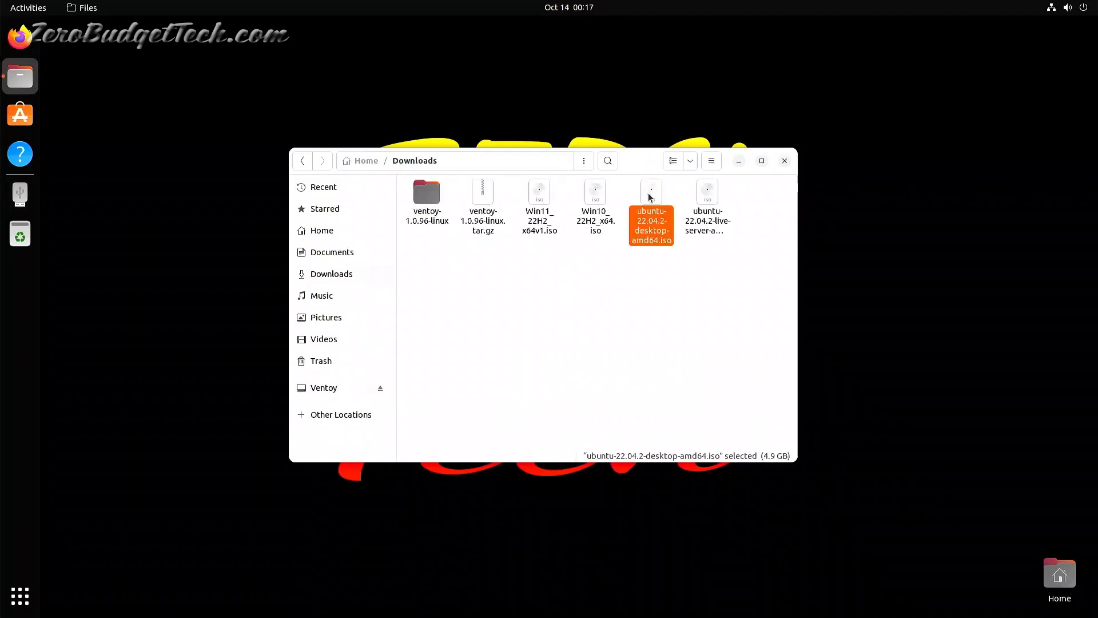
pyautogui.keyDown('ctrl'); pyautogui.click(712, 196); pyautogui.keyUp('ctrl')
pyautogui.moveTo(716, 199); pyautogui.dragTo(522, 328)
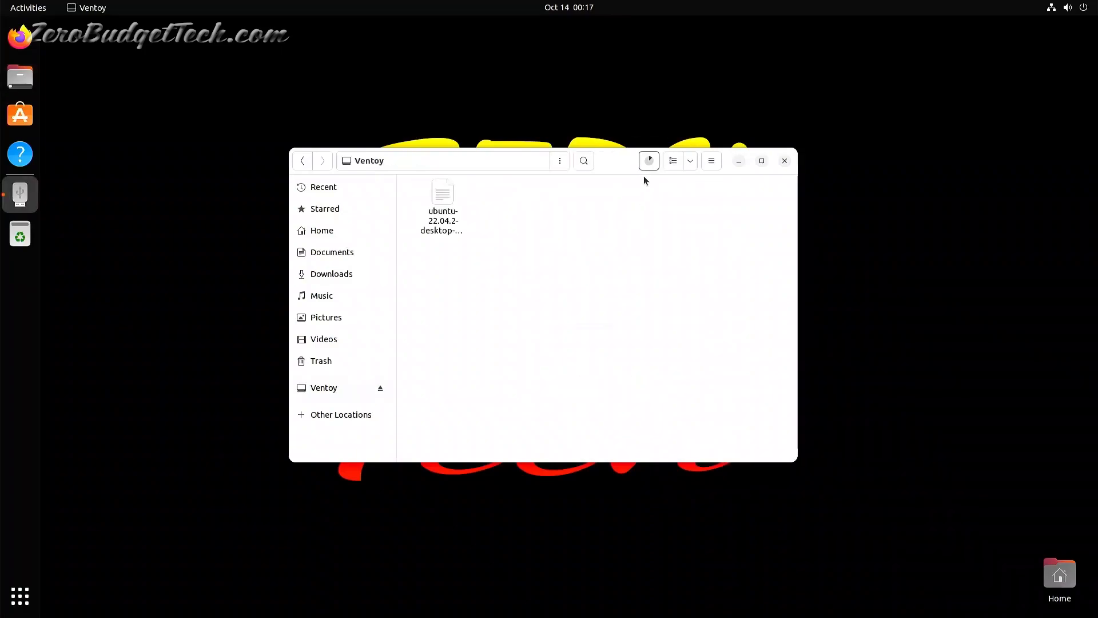
pyautogui.click(649, 165)
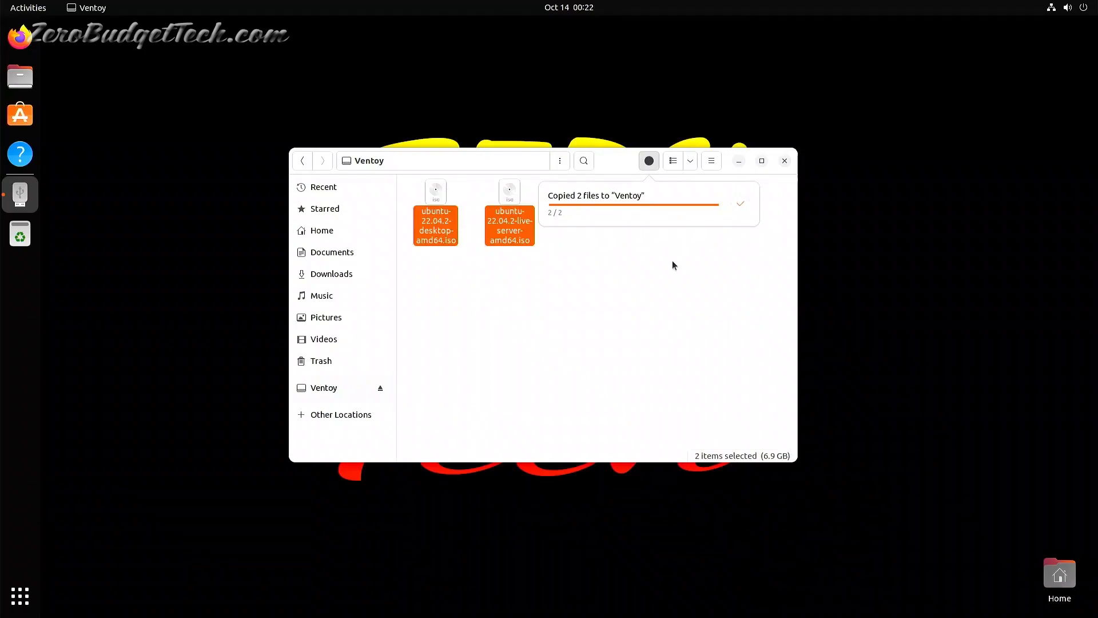
pyautogui.click(592, 236)
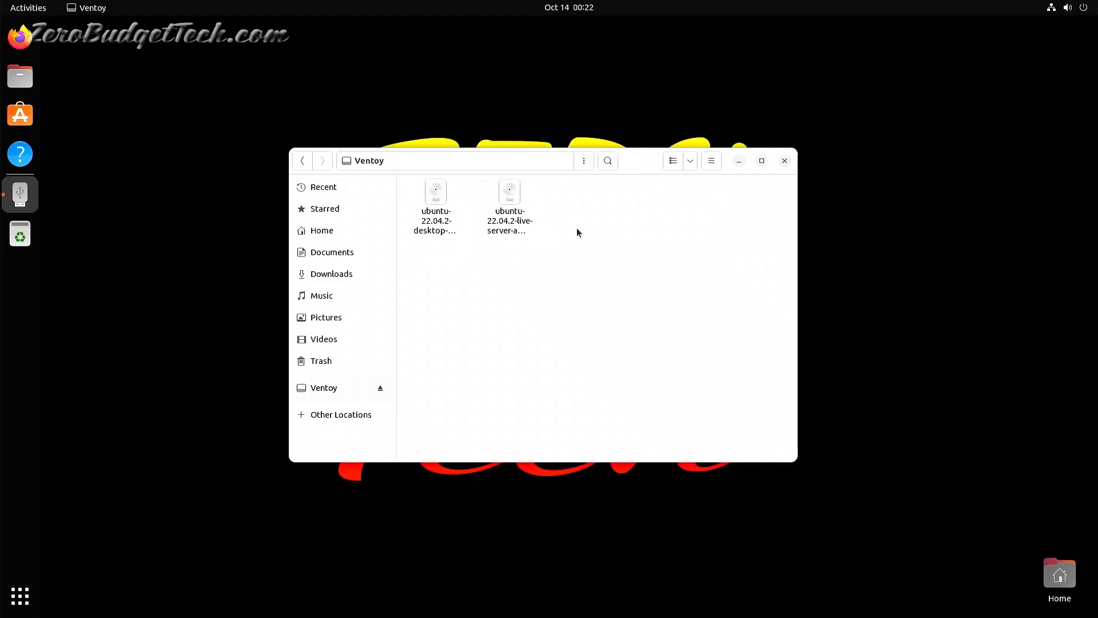
# Close the Ventoy drive's file window and restart the computer, confirming the restart.
pyautogui.moveTo(635, 167)
pyautogui.mouseDown()
pyautogui.moveTo(633, 109)
pyautogui.moveTo(627, 161)
pyautogui.mouseUp()
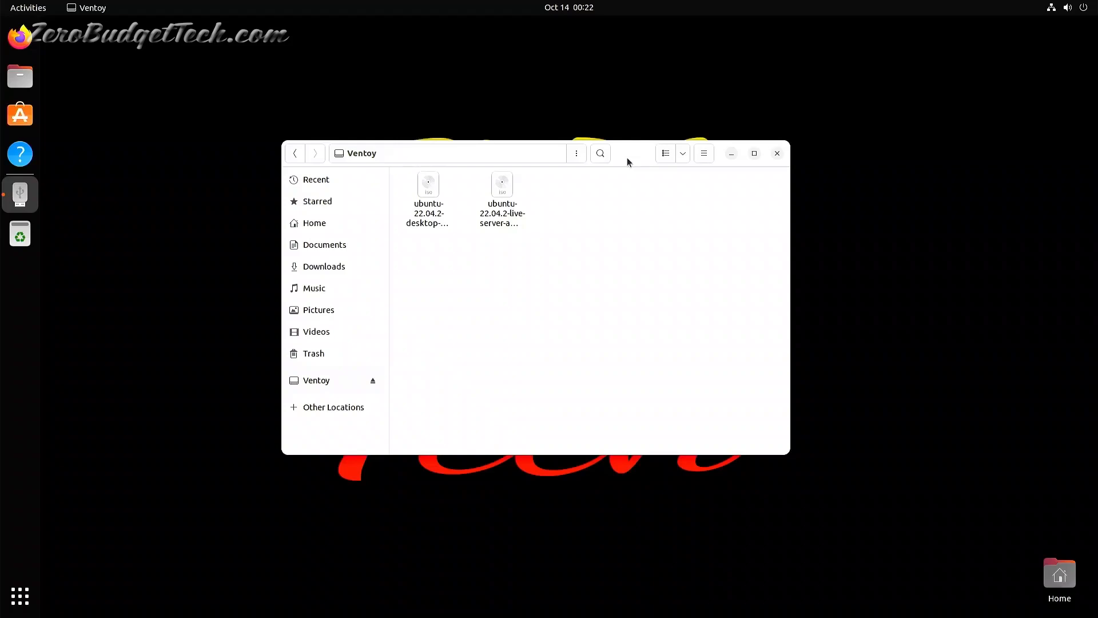
pyautogui.click(776, 153)
pyautogui.click(1050, 8)
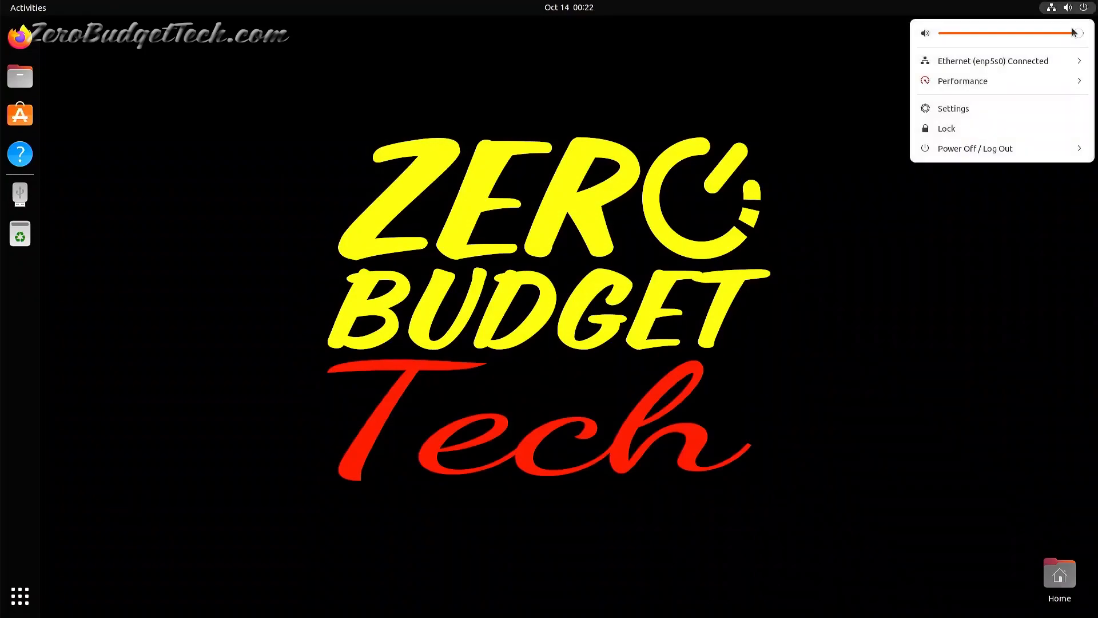
pyautogui.click(966, 148)
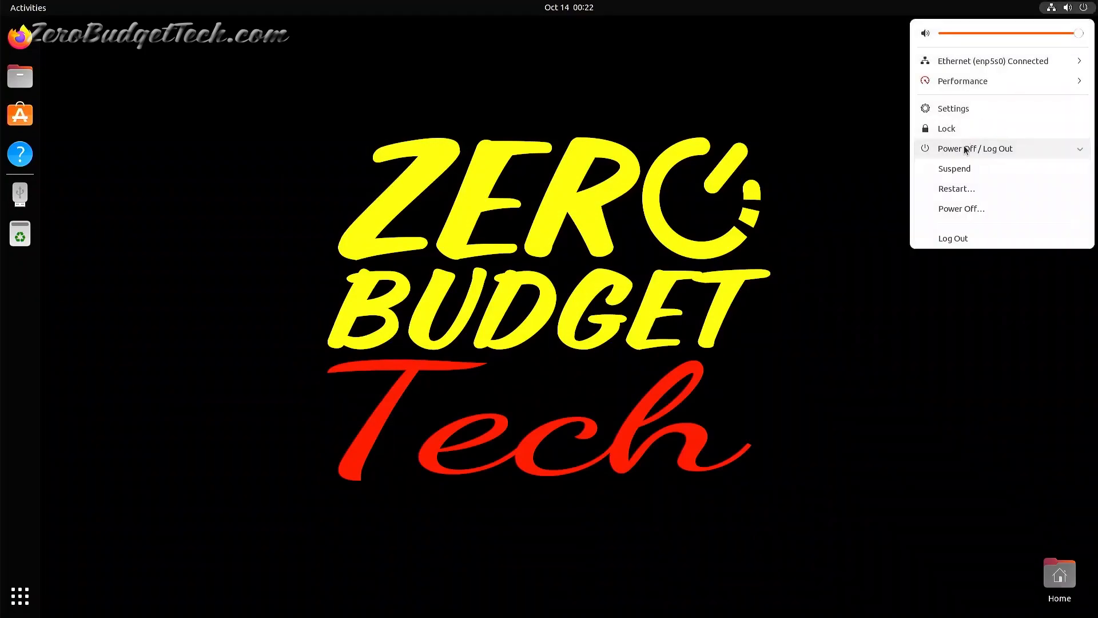
pyautogui.click(963, 200)
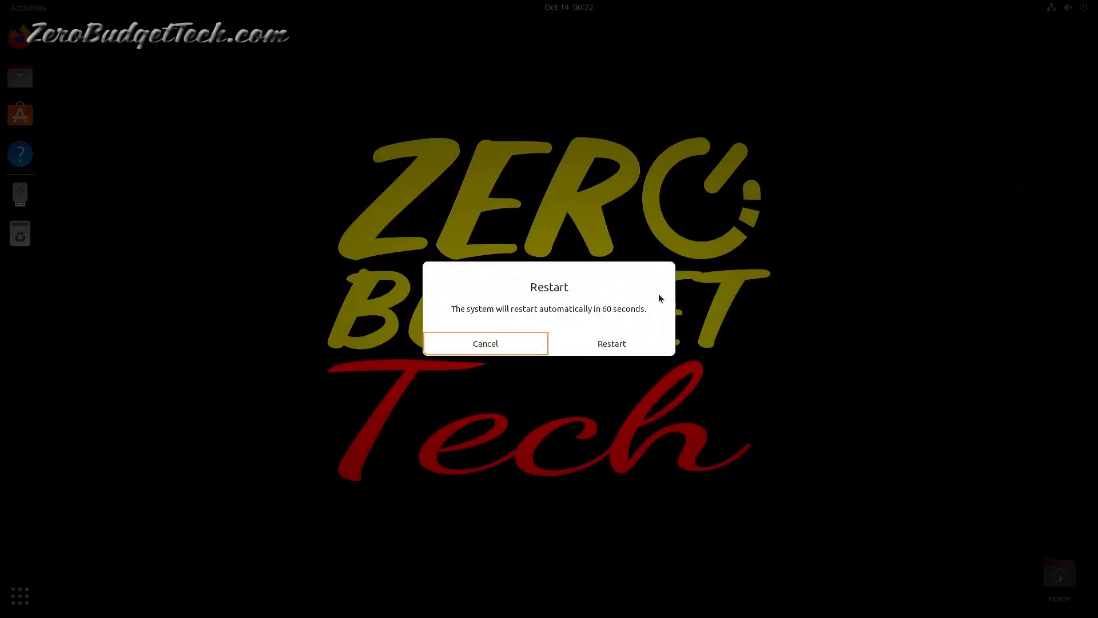
pyautogui.click(635, 342)
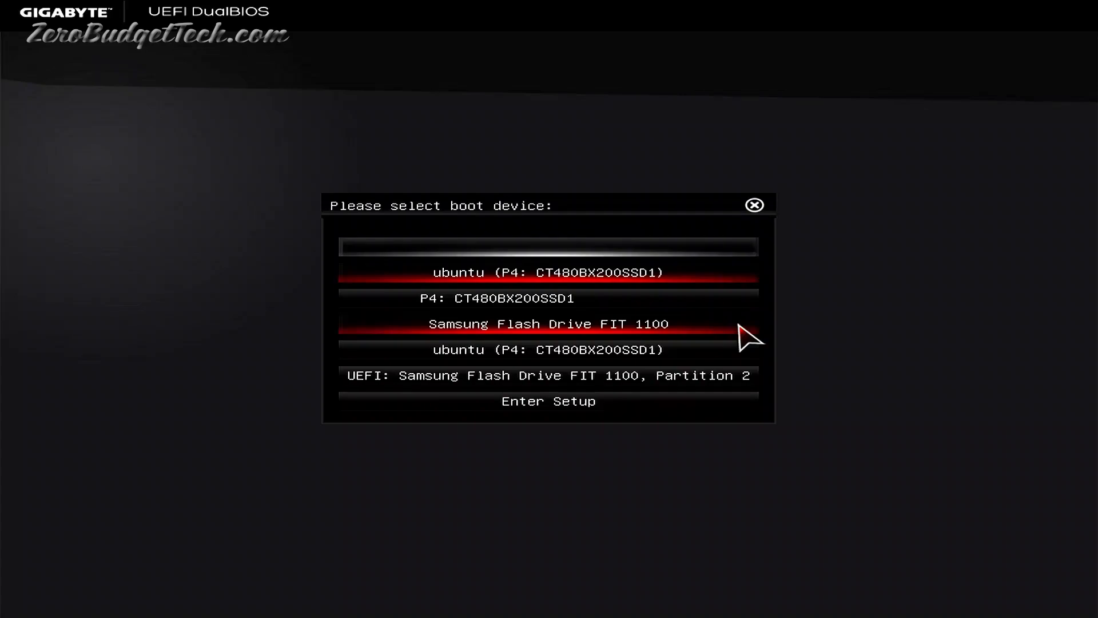
# Boot the computer from the boot device UEFI: Samsung Flash Drive FIT 1100, Partition 2.
pyautogui.press('Up')
pyautogui.press('Down')
pyautogui.press('Down')
pyautogui.press('Down')
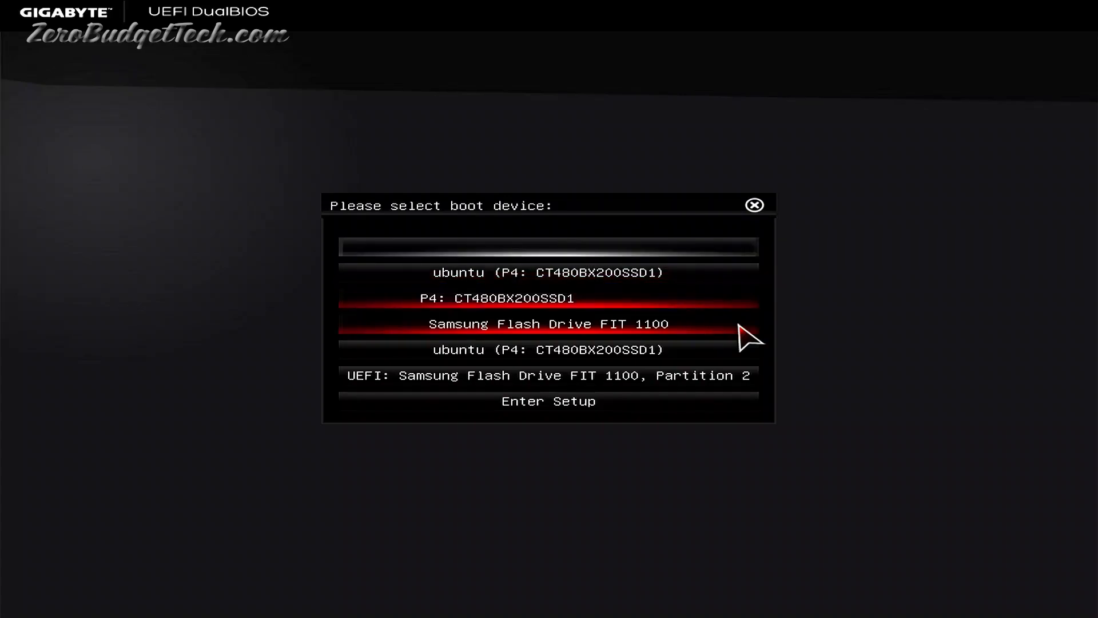
pyautogui.press('Down')
pyautogui.press('Down')
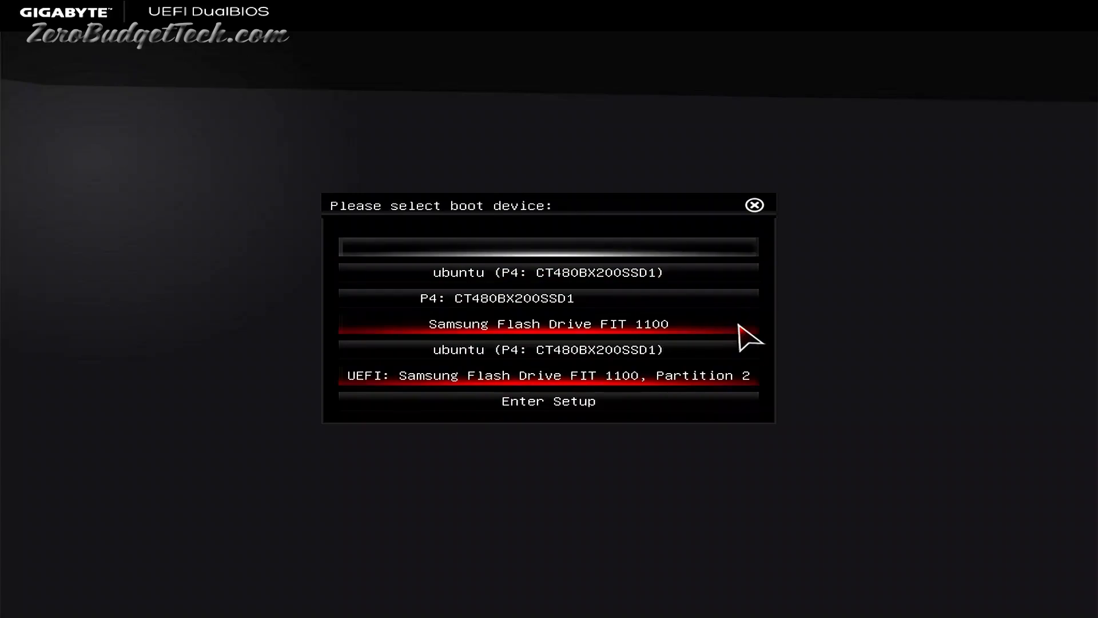
pyautogui.press('Return')
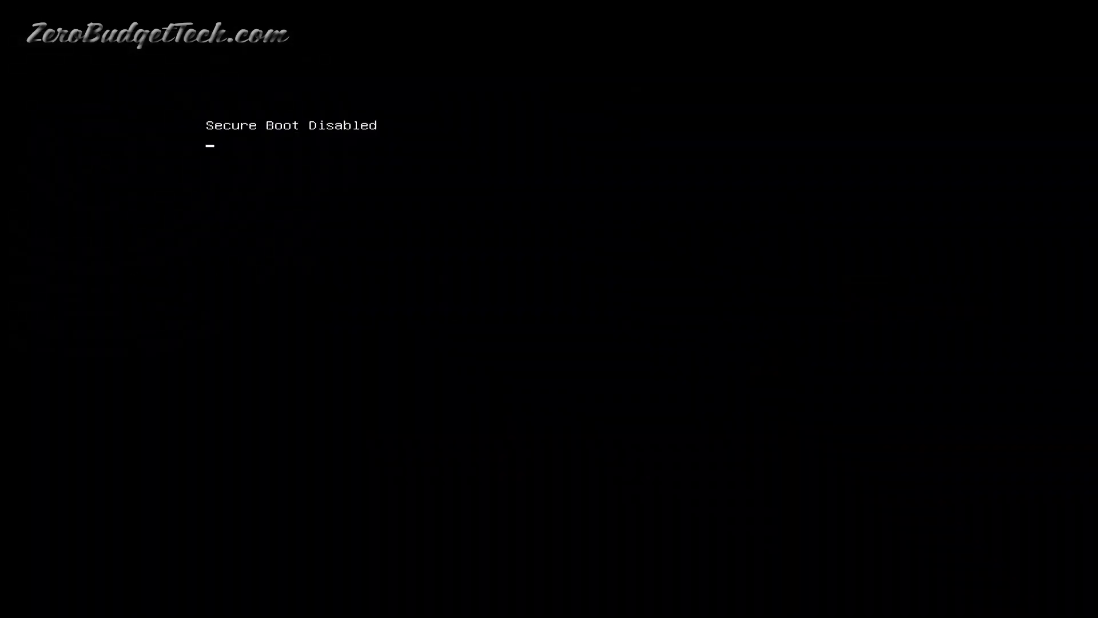
# Boot ubuntu-22.04.2-live-server-amd64.iso from Ventoy in normal mode and start Try or Install Ubuntu Server.
pyautogui.press('Down')
pyautogui.press('Up')
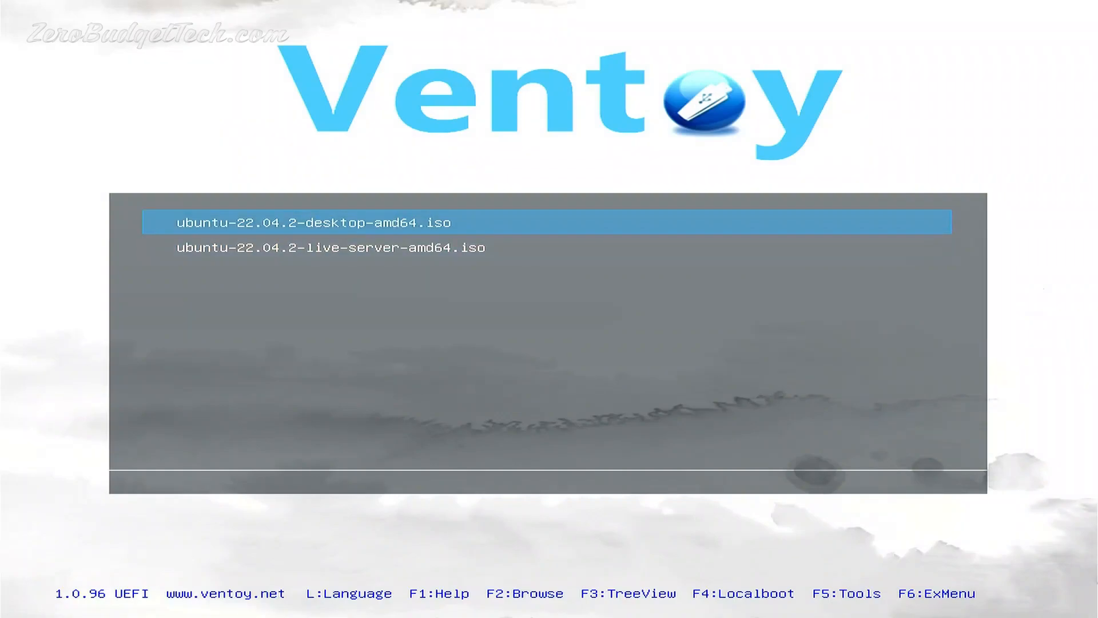
pyautogui.press('Down')
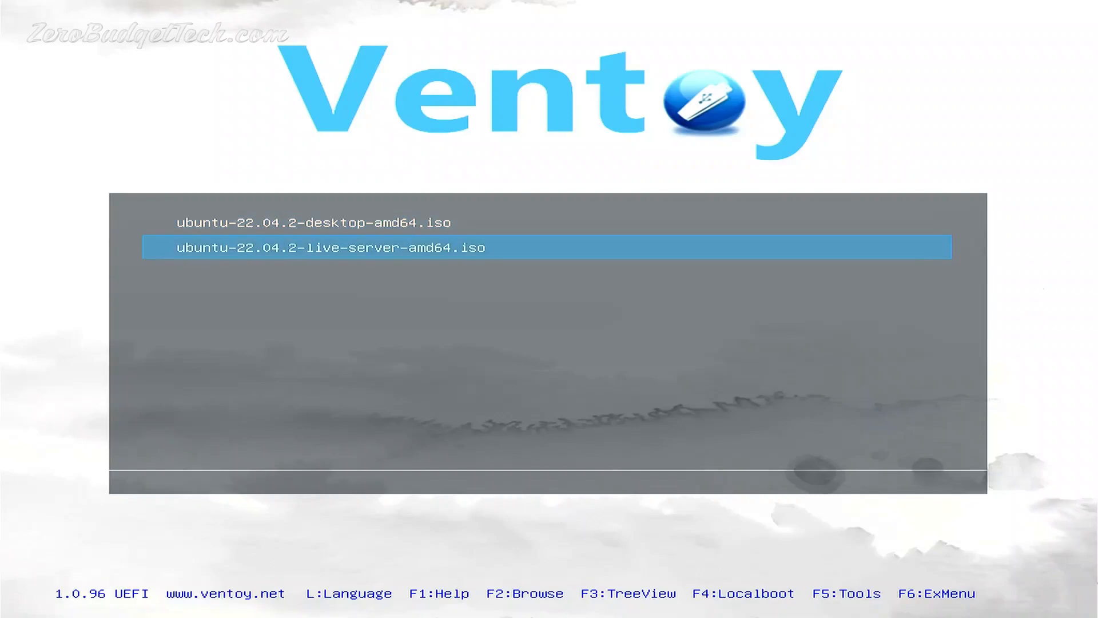
pyautogui.press('Return')
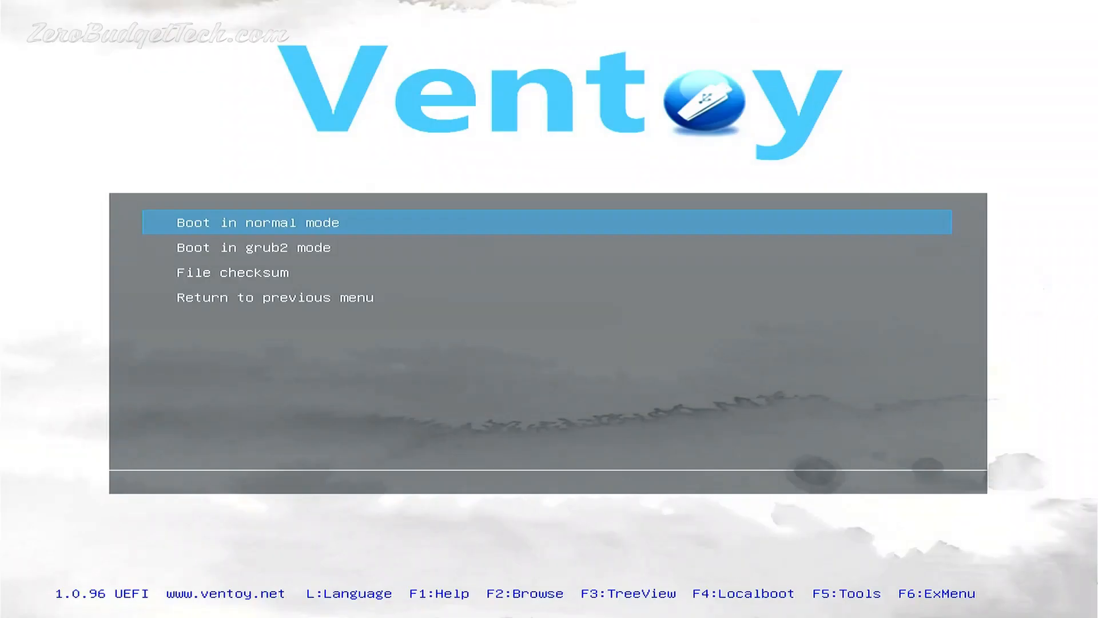
pyautogui.press('Return')
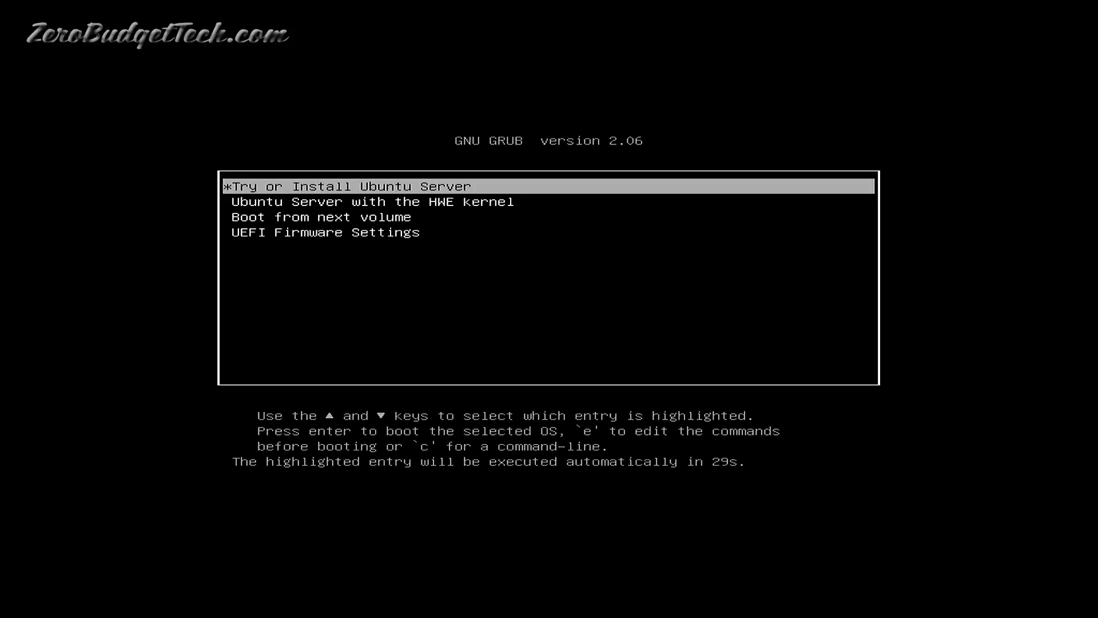
pyautogui.press('Return')
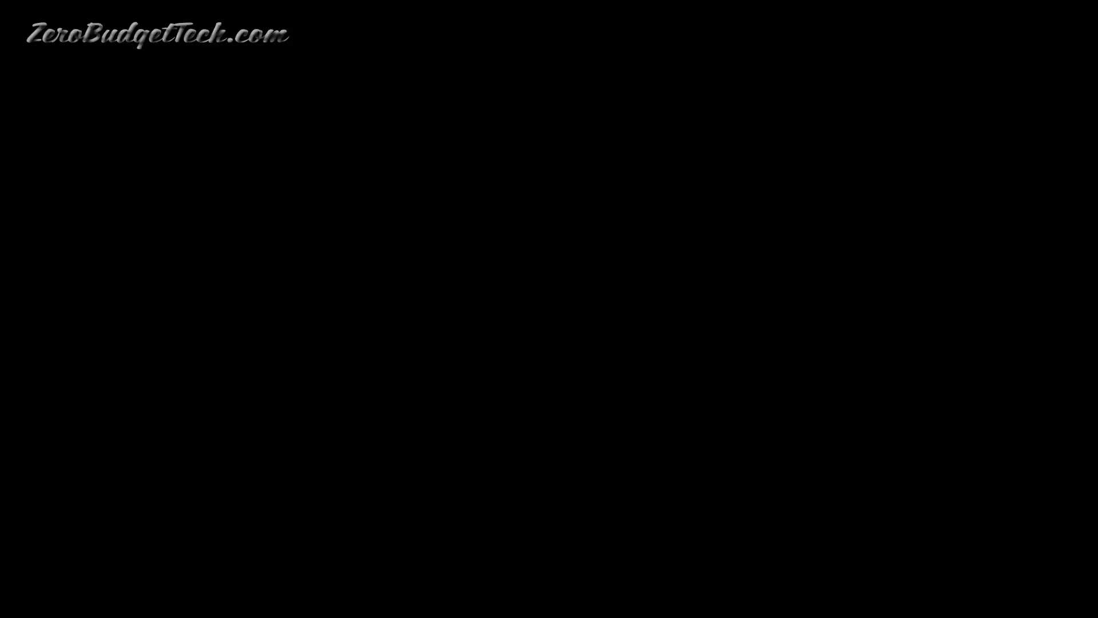